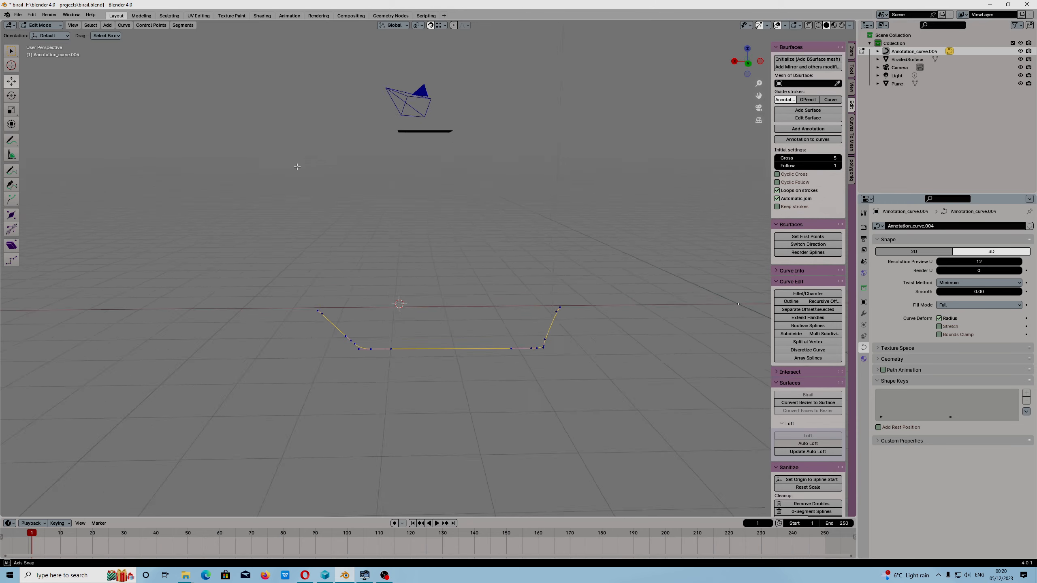
# Rotate all of the selected curve's control points 90° about the global X axis
pyautogui.moveTo(384, 169); pyautogui.dragTo(565, 349)
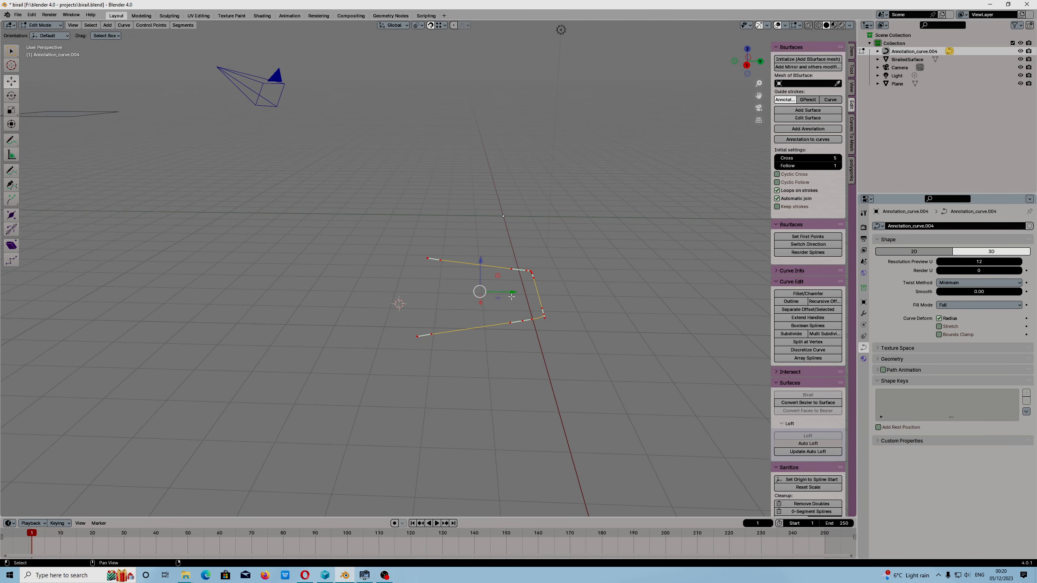
pyautogui.hotkey('shift', 'space')
pyautogui.press('r')
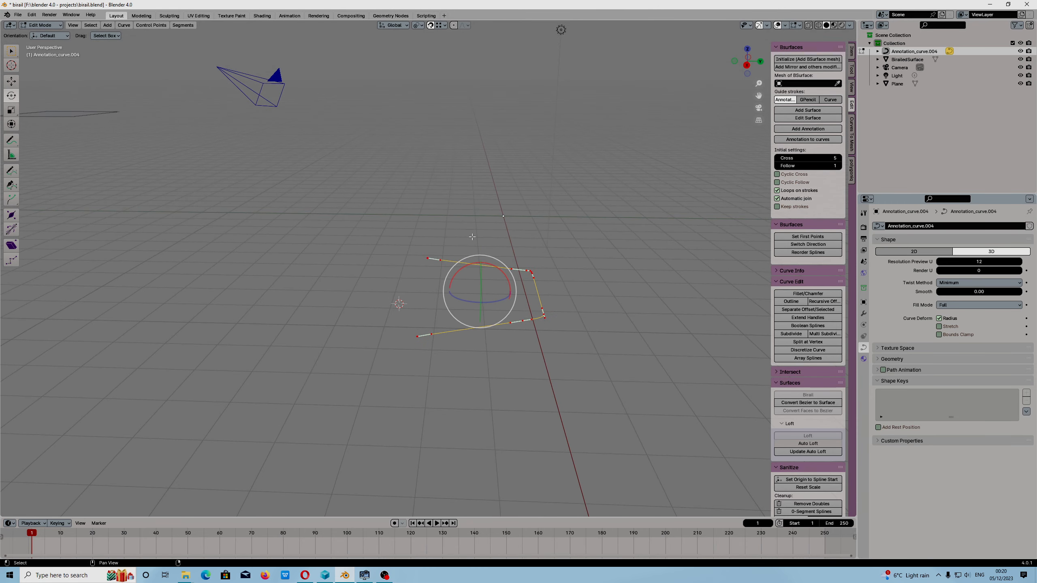
pyautogui.click(439, 25)
pyautogui.click(416, 68)
pyautogui.moveTo(500, 270); pyautogui.dragTo(369, 261)
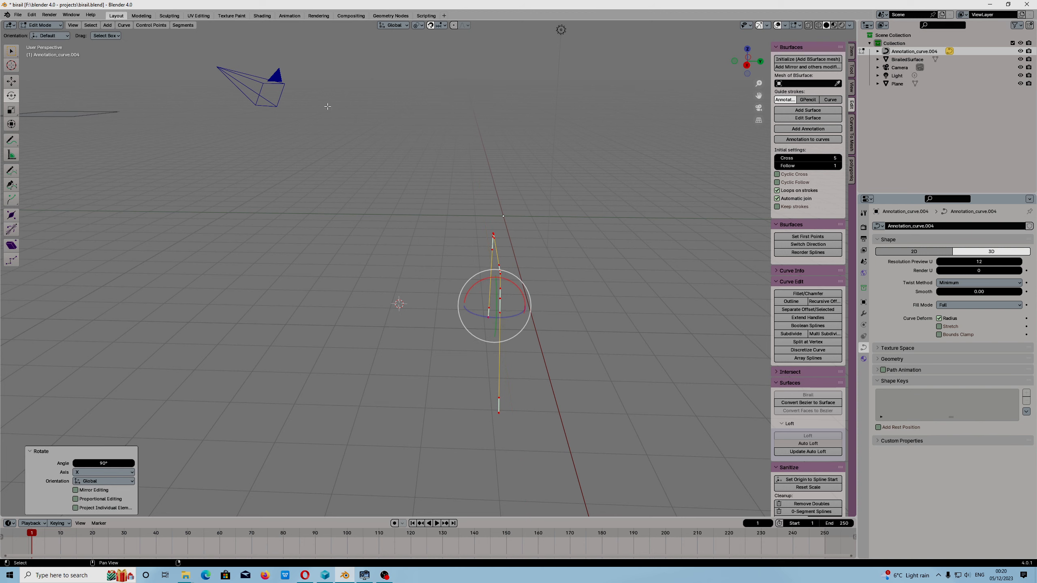
# In Object Mode, set the curve's origin to its geometry and save the file
pyautogui.press('Tab')
pyautogui.moveTo(604, 317); pyautogui.dragTo(483, 232, button='middle')
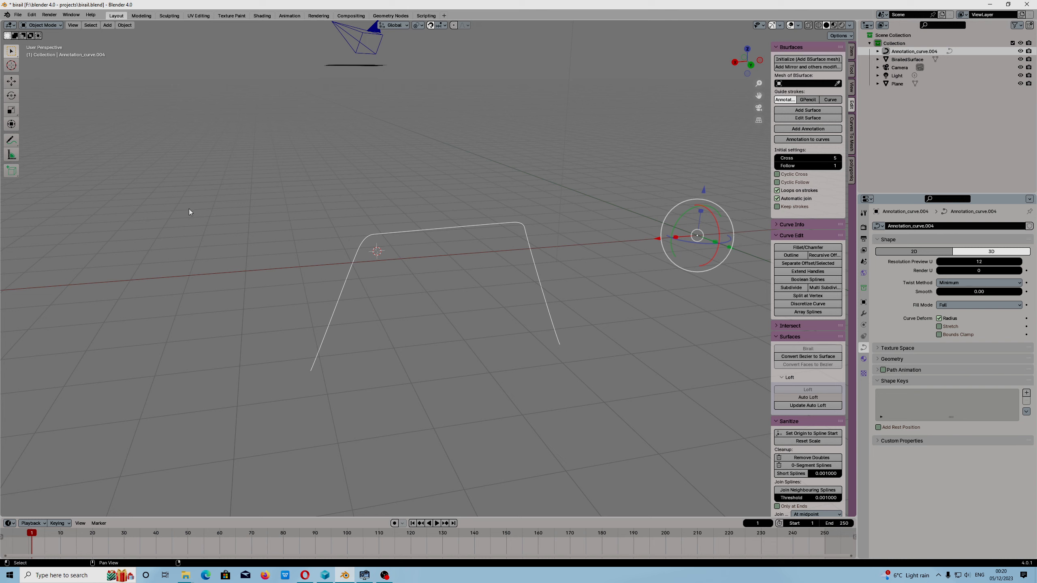
pyautogui.hotkey('ctrl', 'alt', 'shift', 'c')
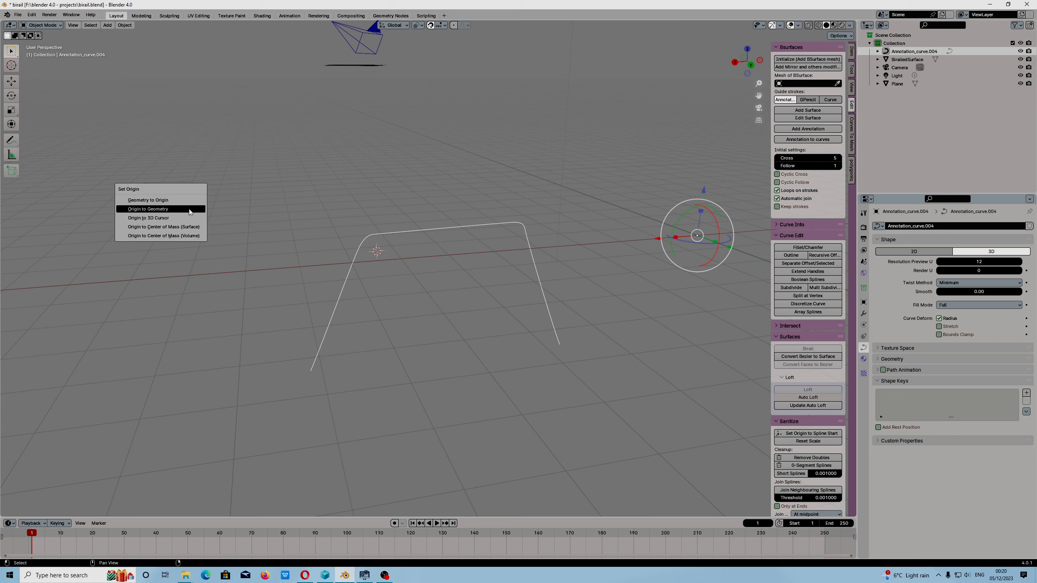
pyautogui.click(189, 209)
pyautogui.press('g')
pyautogui.click(18, 14)
pyautogui.click(40, 67)
# Try to duplicate the curve with the Local orientation, and undo the duplicate
pyautogui.moveTo(544, 323); pyautogui.dragTo(313, 350, button='middle')
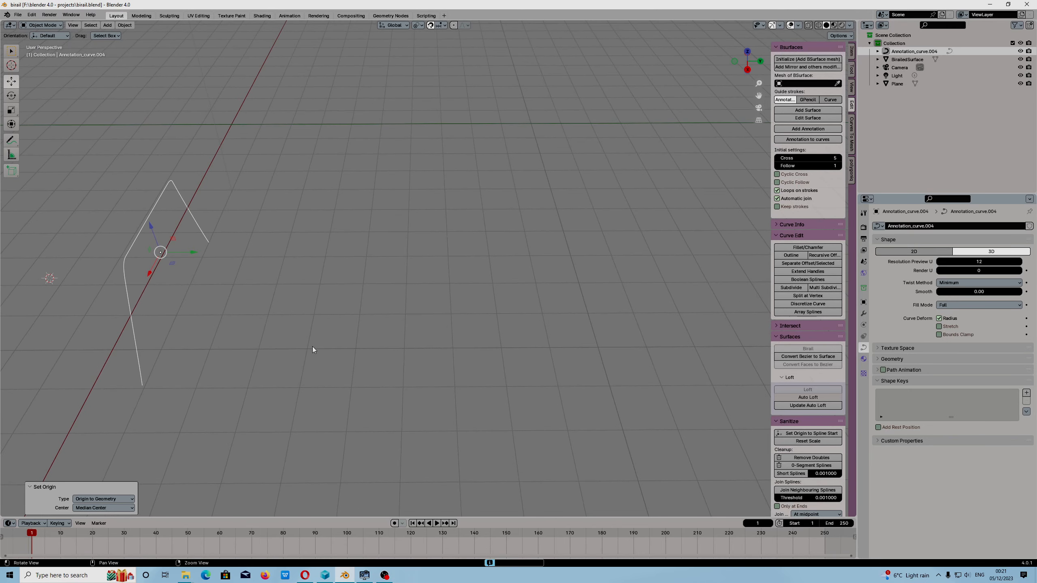
pyautogui.hotkey('shift', 'd')
pyautogui.click(300, 356)
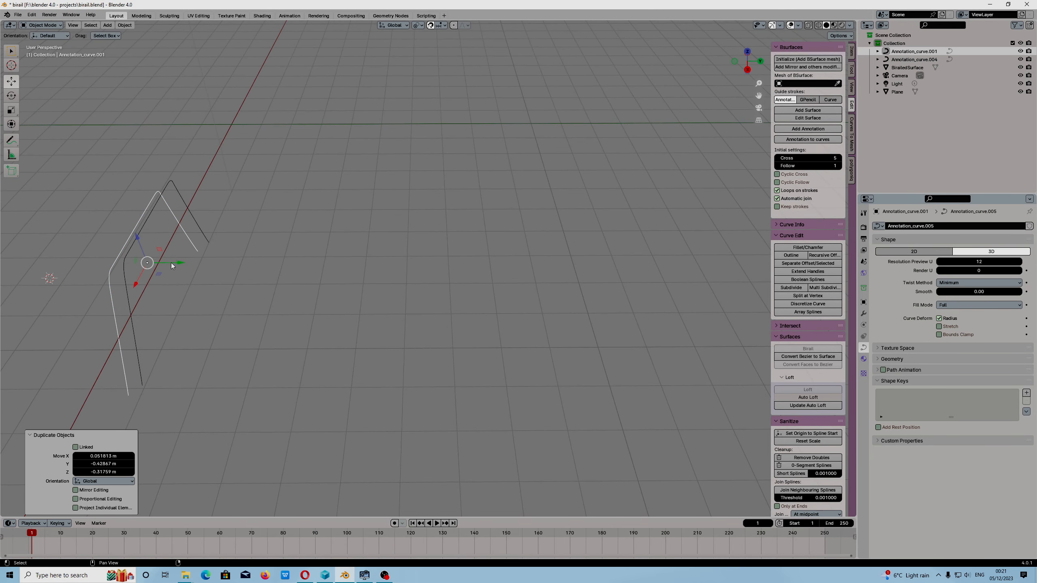
pyautogui.click(101, 481)
pyautogui.click(92, 499)
pyautogui.click(278, 294)
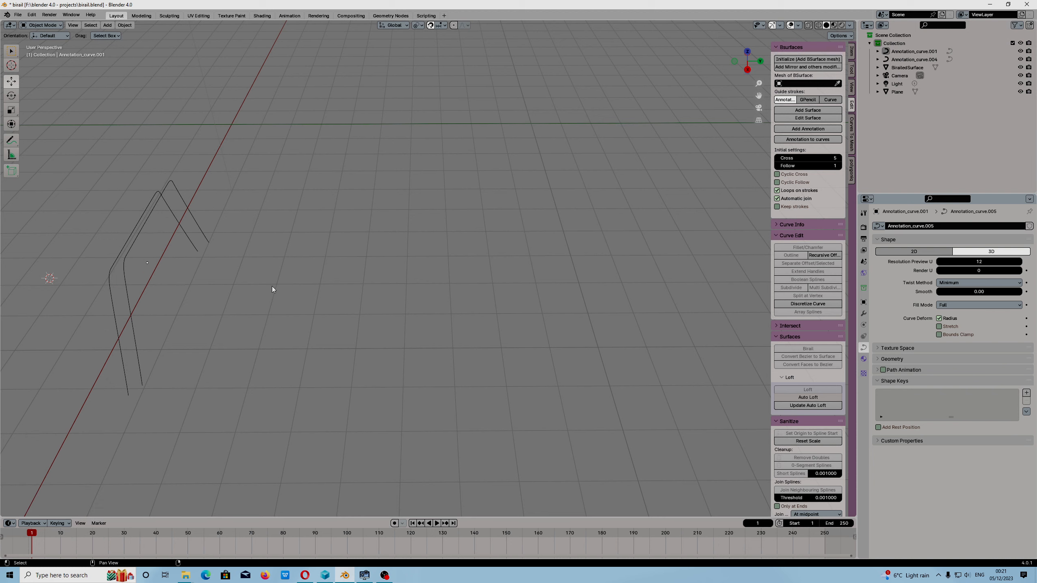
pyautogui.hotkey('ctrl', 'z')
pyautogui.hotkey('ctrl', 'z')
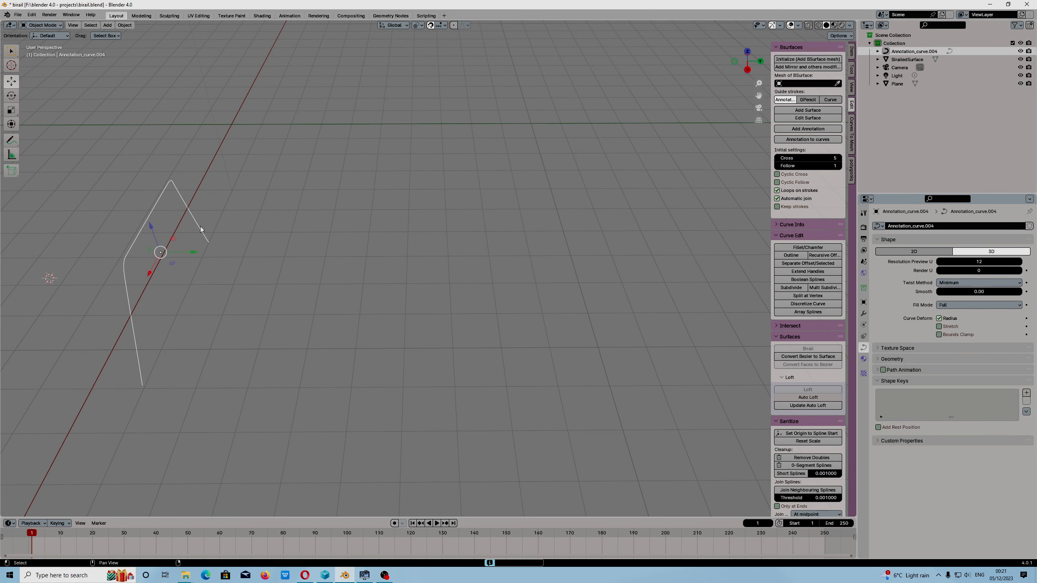
# Duplicate the curve again with its offset in Local orientation, and delete that copy
pyautogui.hotkey('shift', 'd')
pyautogui.click(201, 226)
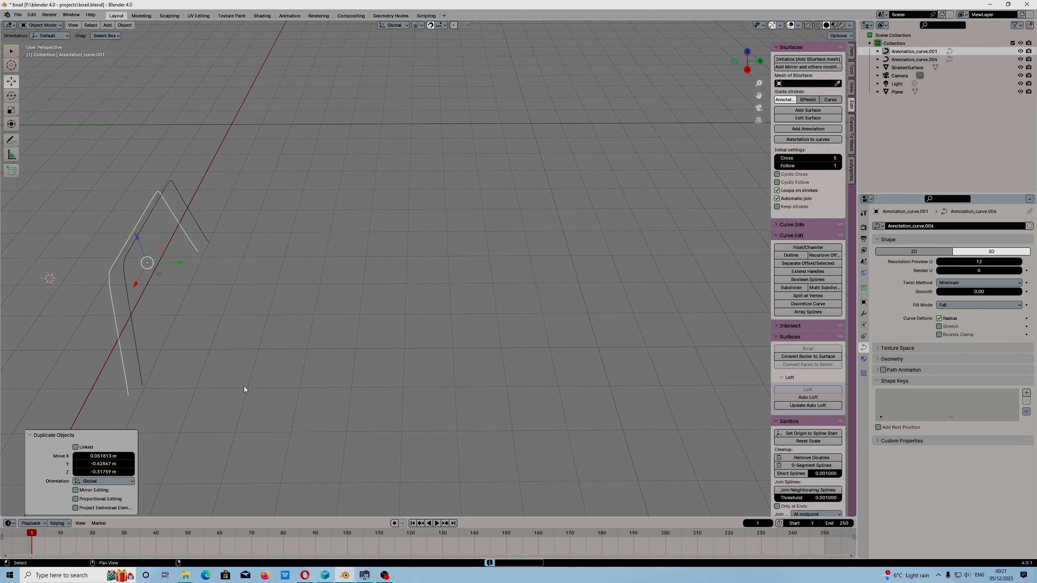
pyautogui.click(94, 482)
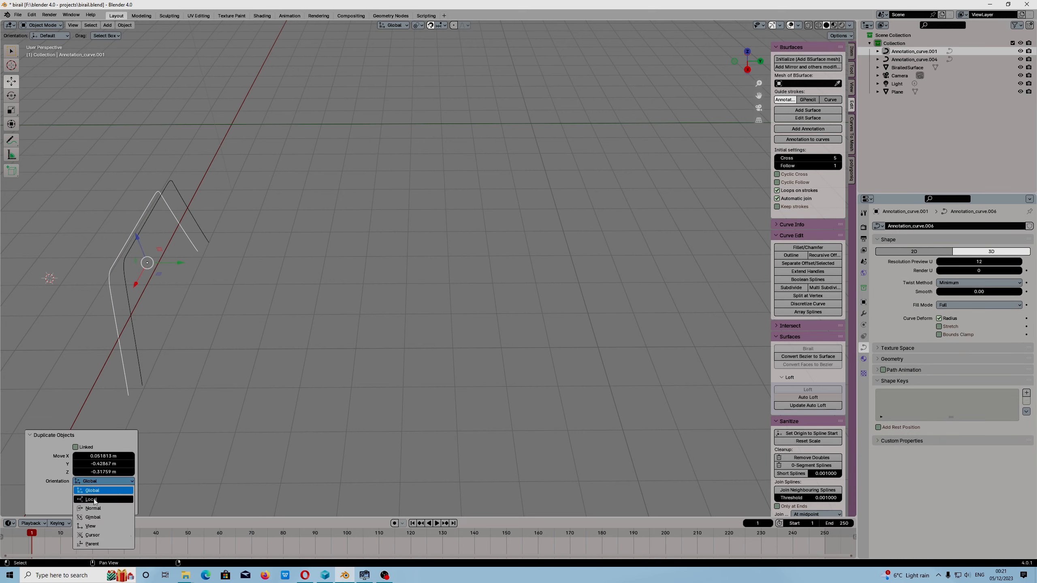
pyautogui.click(94, 496)
pyautogui.moveTo(284, 347); pyautogui.dragTo(321, 292, button='middle')
pyautogui.click(321, 291)
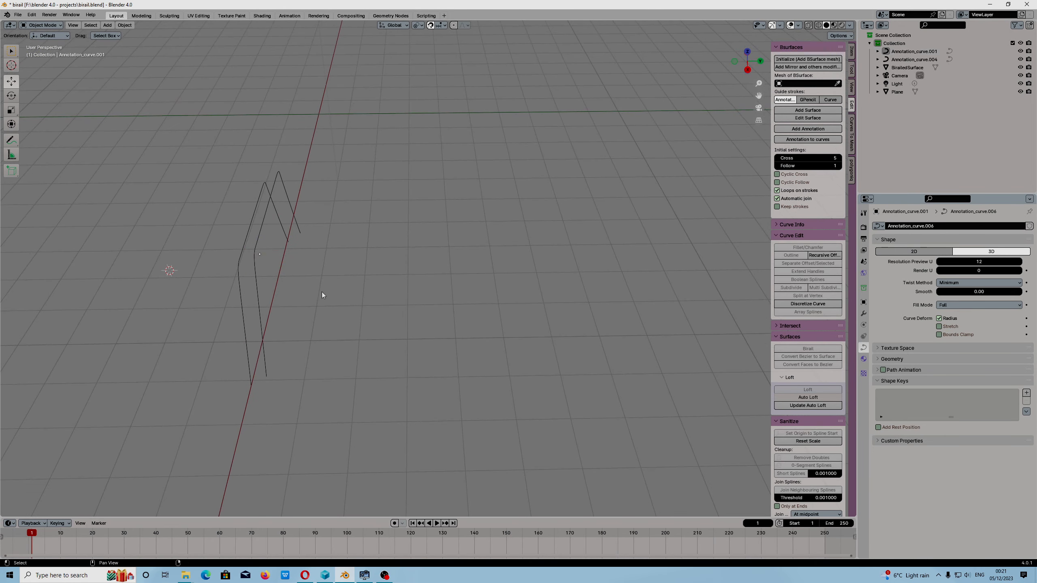
pyautogui.click(245, 256)
pyautogui.press('Delete')
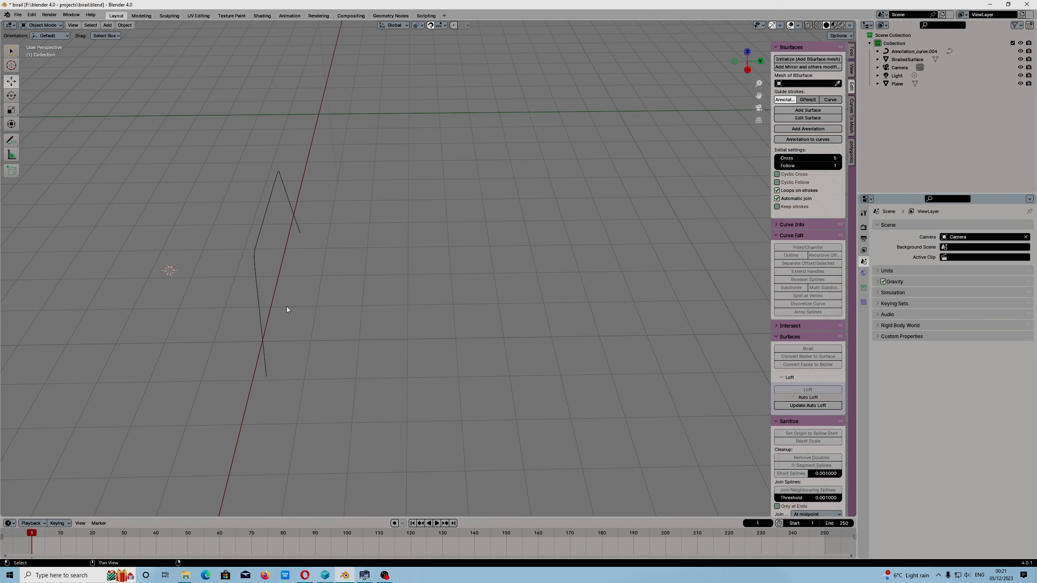
# Try to position a fresh copy of the curve by moving it 0.1 m along X, and delete it
pyautogui.click(255, 271)
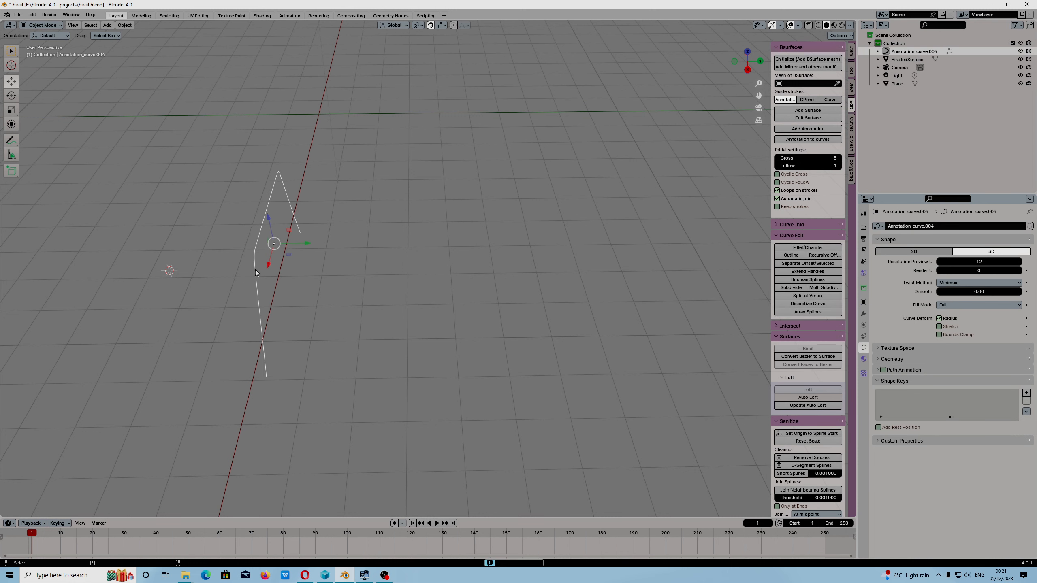
pyautogui.hotkey('shift', 'd')
pyautogui.click(257, 274)
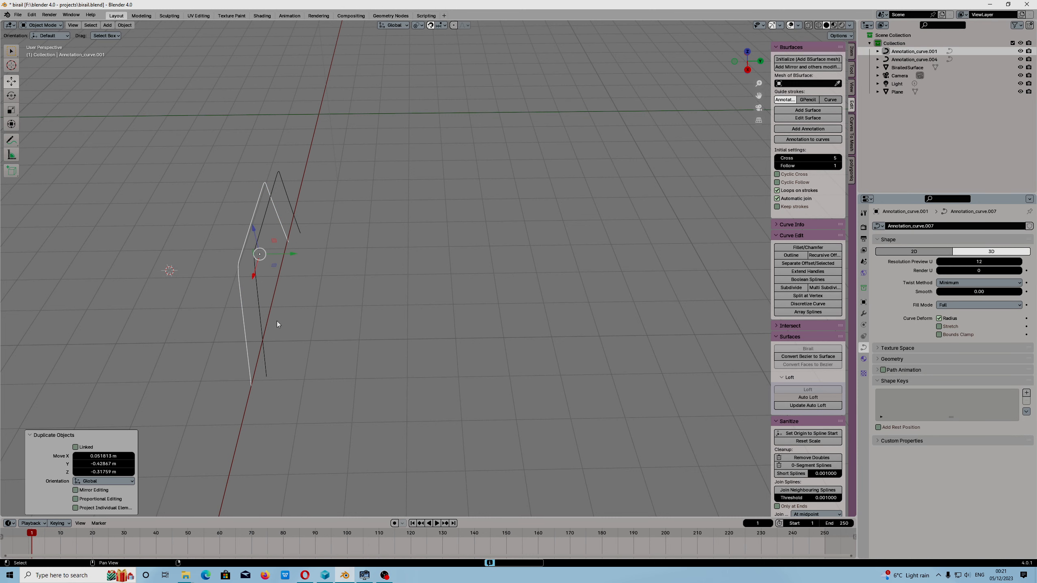
pyautogui.moveTo(303, 313); pyautogui.dragTo(398, 368, button='middle')
pyautogui.click(746, 61)
pyautogui.moveTo(248, 259); pyautogui.dragTo(271, 258)
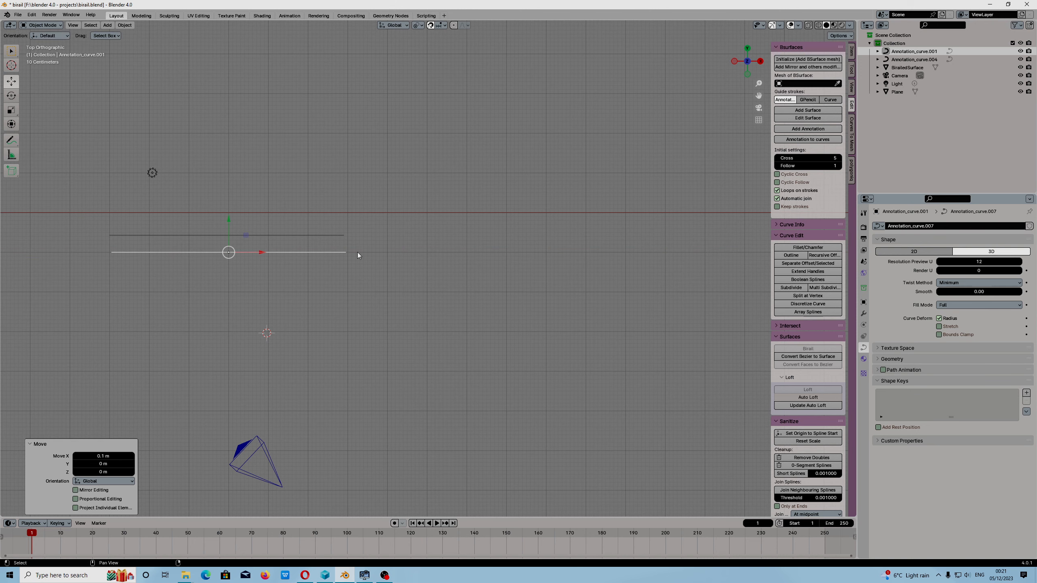
pyautogui.moveTo(377, 220); pyautogui.dragTo(421, 256, button='middle')
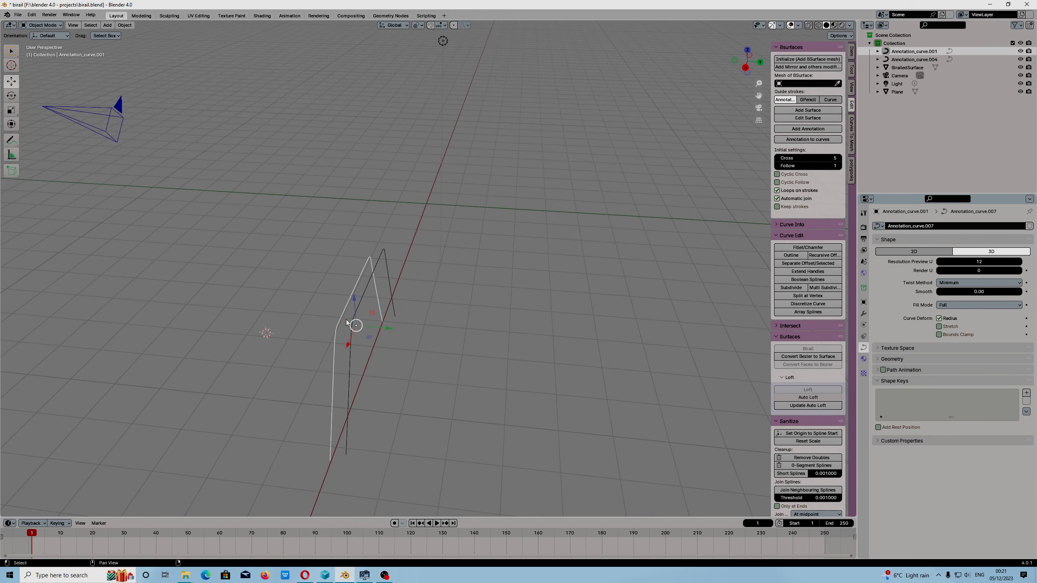
pyautogui.click(288, 289)
pyautogui.click(338, 325)
pyautogui.press('Delete')
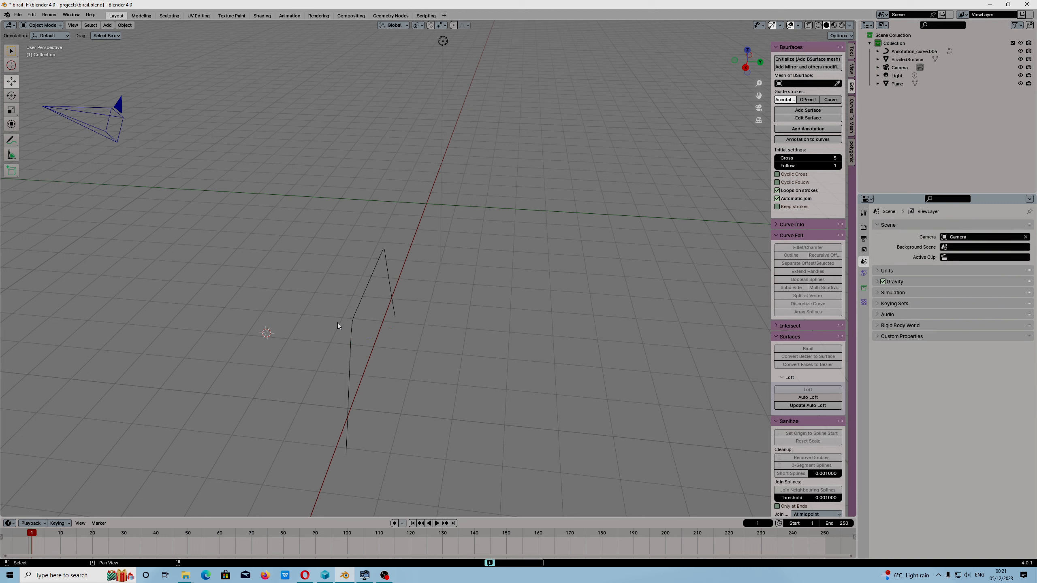
# Duplicate the curve in place and move the copy along the Y axis, well away from the original
pyautogui.click(362, 319)
pyautogui.hotkey('shift', 'd')
pyautogui.rightClick(361, 319)
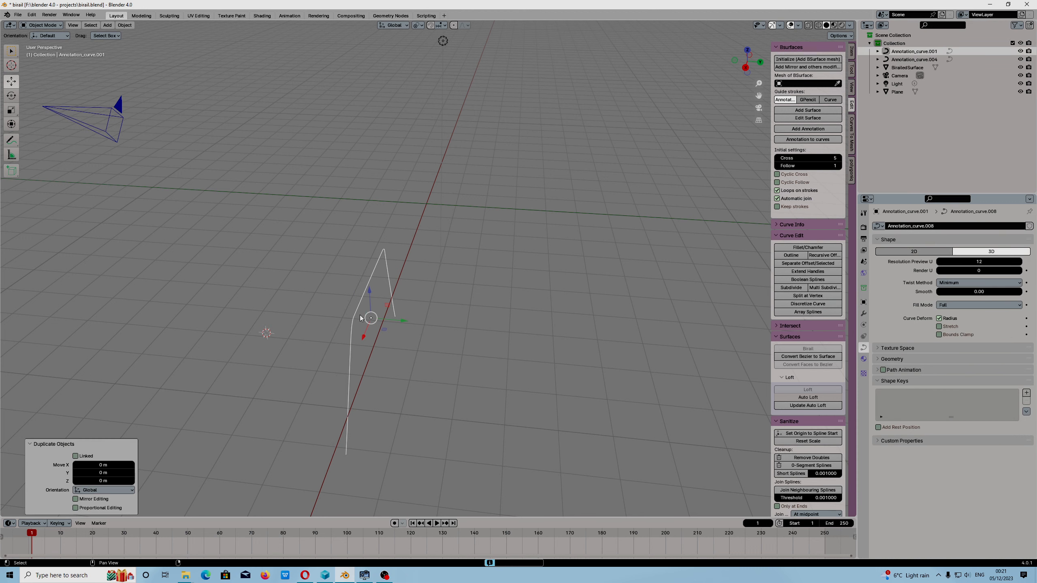
pyautogui.moveTo(400, 321); pyautogui.dragTo(667, 343)
pyautogui.moveTo(477, 375); pyautogui.dragTo(486, 434, button='middle')
pyautogui.keyDown('shift'); pyautogui.moveTo(495, 287); pyautogui.dragTo(518, 312, button='middle'); pyautogui.keyUp('shift')
# Snap the 3D cursor to the end control point of the copied curve
pyautogui.press('Tab')
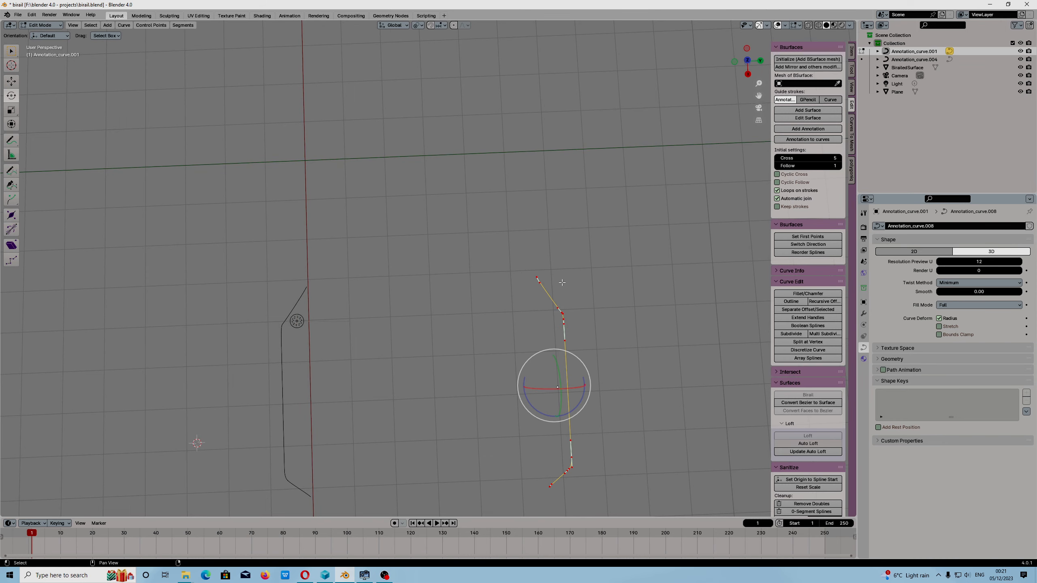
pyautogui.click(537, 278)
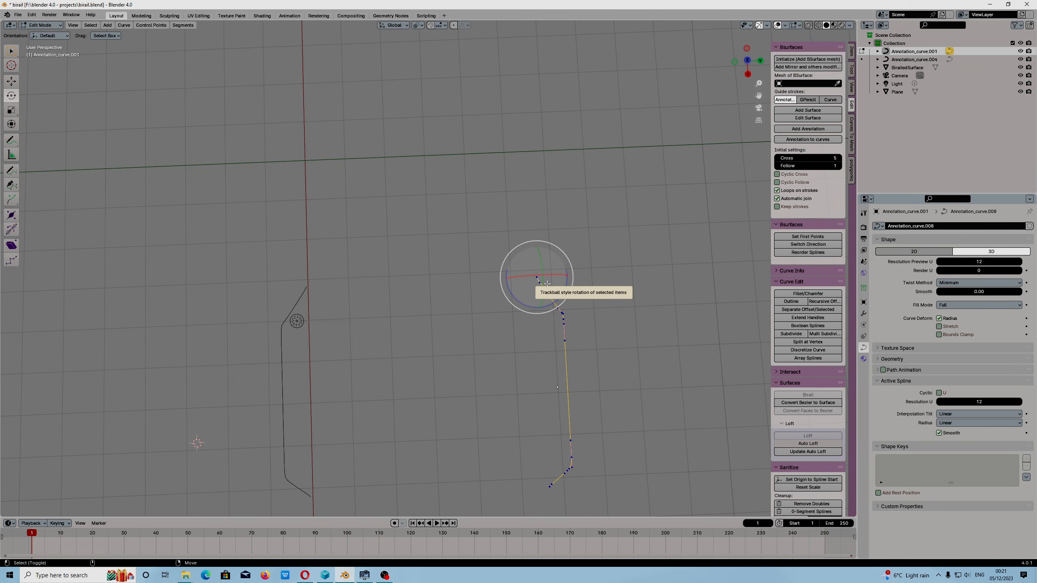
pyautogui.hotkey('shift', 's')
pyautogui.click(547, 284)
pyautogui.moveTo(547, 287)
pyautogui.mouseDown(button='middle')
pyautogui.moveTo(432, 334)
pyautogui.moveTo(676, 294)
pyautogui.moveTo(514, 351)
pyautogui.moveTo(514, 364)
pyautogui.moveTo(519, 280)
pyautogui.moveTo(532, 363)
pyautogui.moveTo(609, 385)
pyautogui.moveTo(613, 366)
pyautogui.moveTo(619, 430)
pyautogui.moveTo(612, 408)
pyautogui.moveTo(493, 366)
pyautogui.moveTo(553, 296)
pyautogui.mouseUp(button='middle')
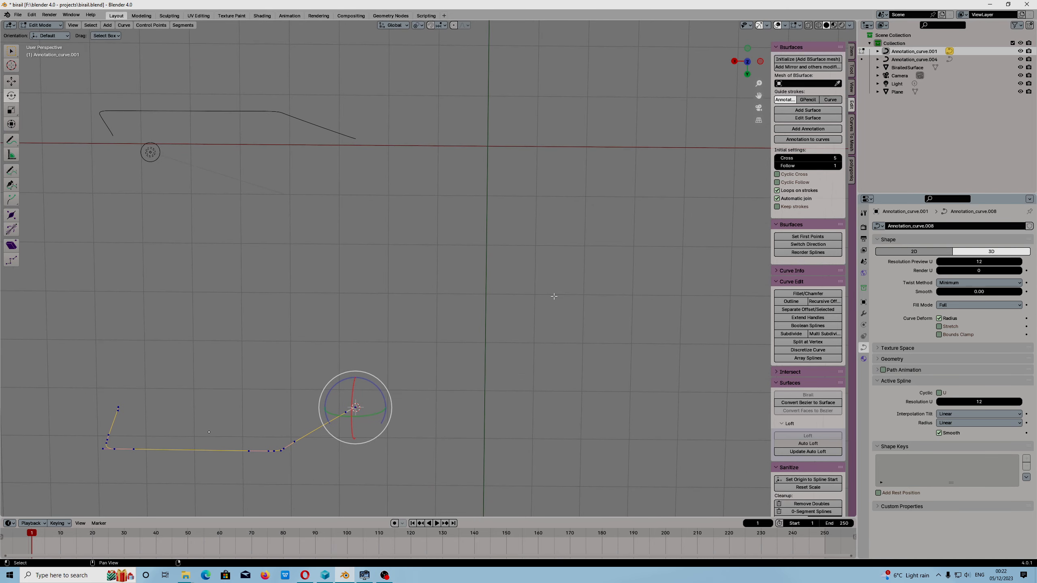
# In the bottom orthographic view, draw a stepped annotation line joining the two curves' ends, with placement set to 3D Cursor
pyautogui.click(746, 62)
pyautogui.keyDown('shift'); pyautogui.moveTo(595, 334); pyautogui.dragTo(553, 127, button='middle'); pyautogui.keyUp('shift')
pyautogui.keyDown('shift'); pyautogui.moveTo(408, 241); pyautogui.dragTo(527, 243, button='middle'); pyautogui.keyUp('shift')
pyautogui.press('KP_5')
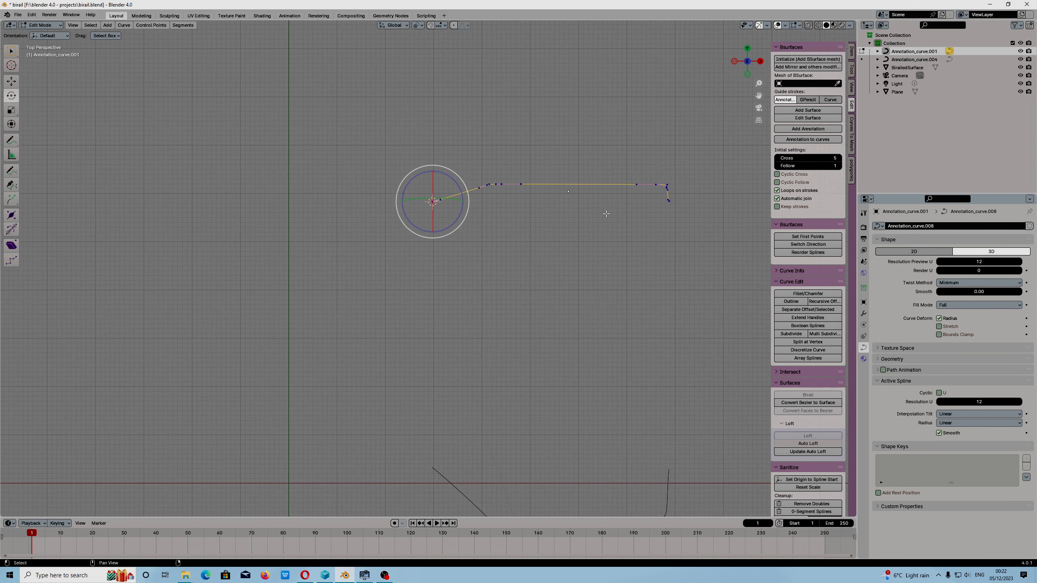
pyautogui.scroll(-2, 561, 243)
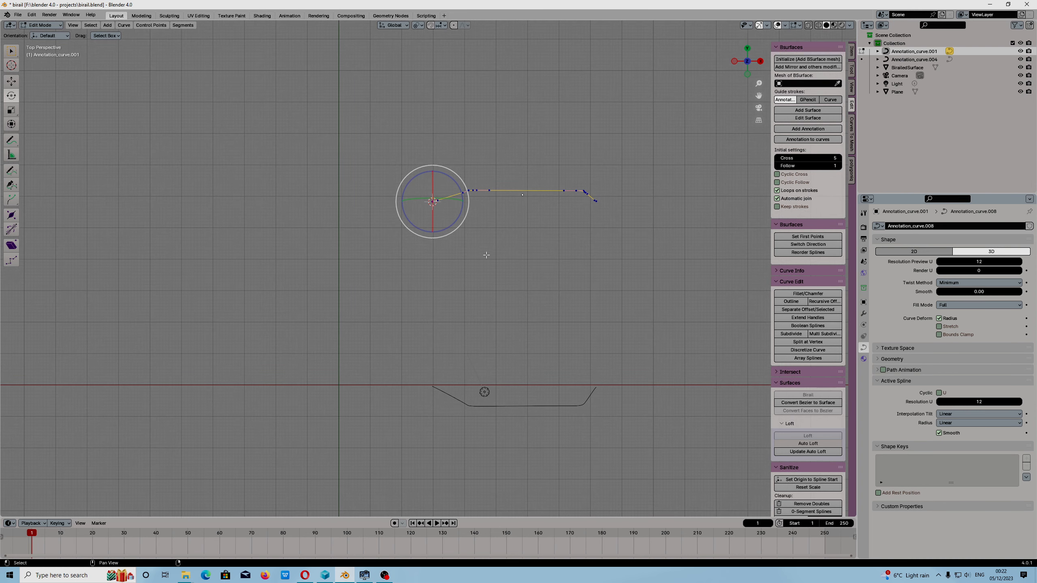
pyautogui.moveTo(486, 257); pyautogui.dragTo(522, 280, button='middle')
pyautogui.click(747, 63)
pyautogui.keyDown('shift'); pyautogui.moveTo(613, 200); pyautogui.dragTo(550, 262, button='middle'); pyautogui.keyUp('shift')
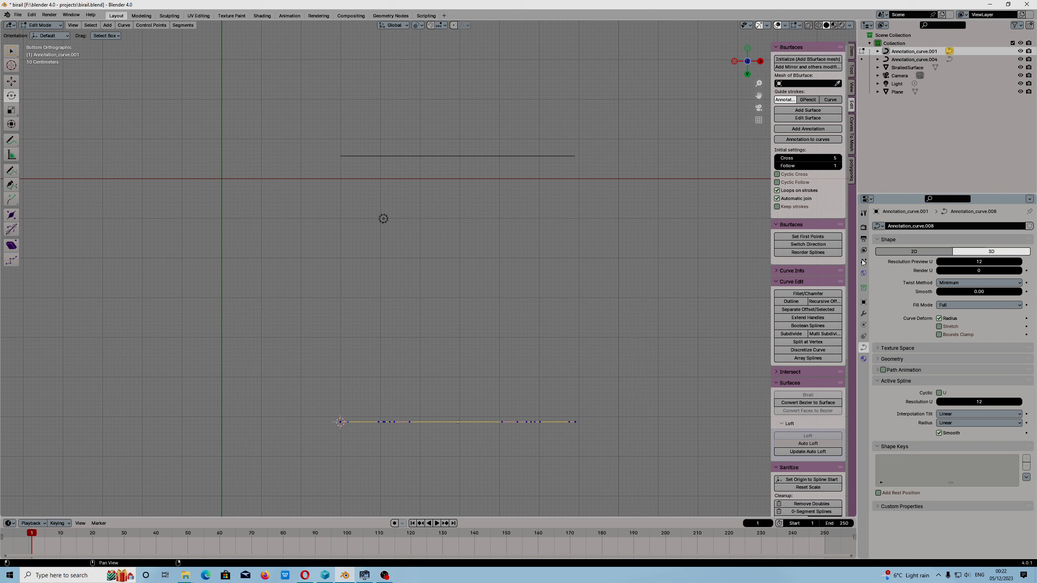
pyautogui.click(817, 128)
pyautogui.click(148, 36)
pyautogui.click(131, 60)
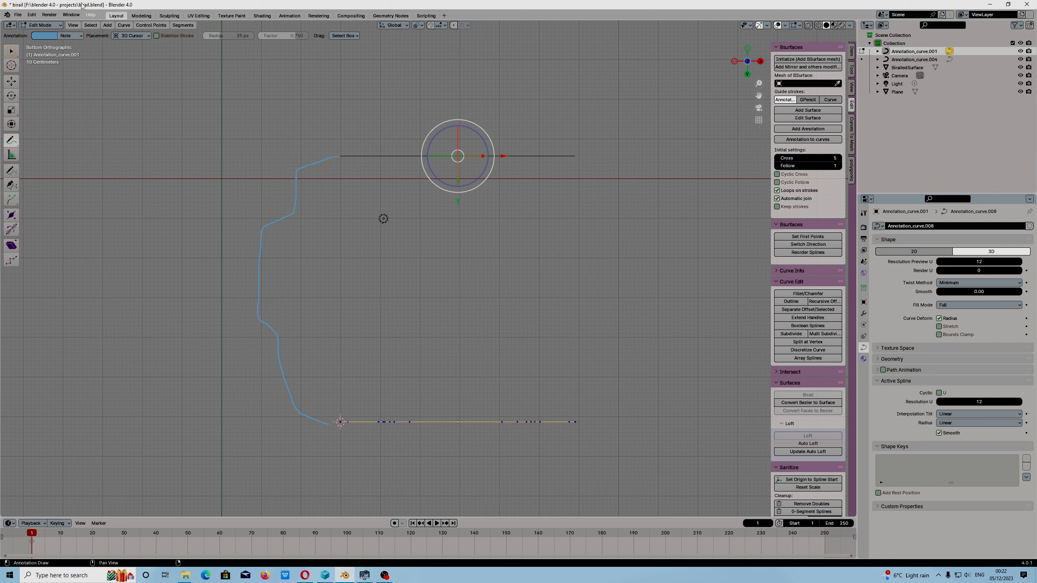
# Convert the annotation line to a curve and enter Edit Mode on it
pyautogui.press('w')
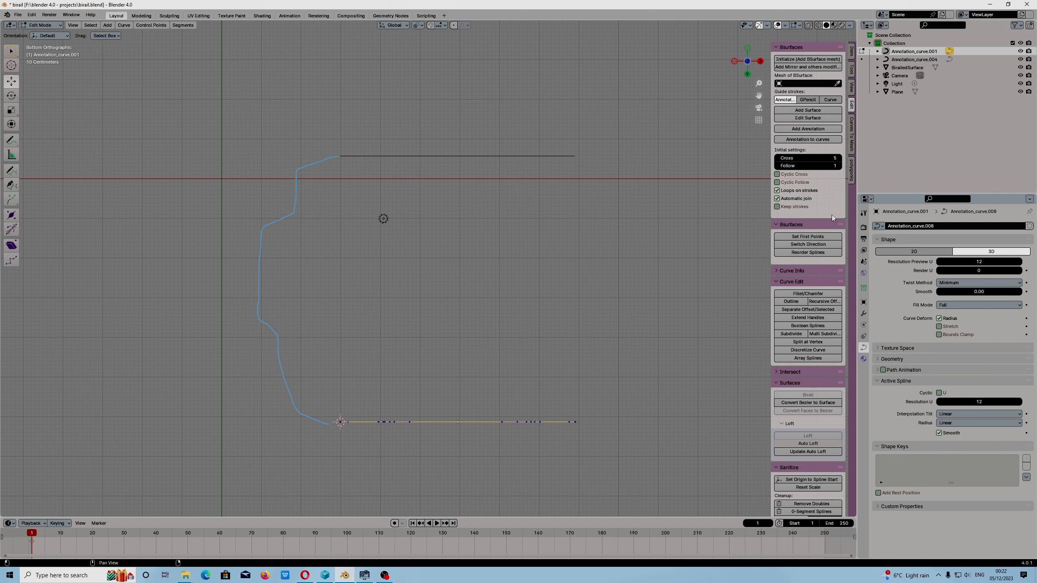
pyautogui.click(802, 139)
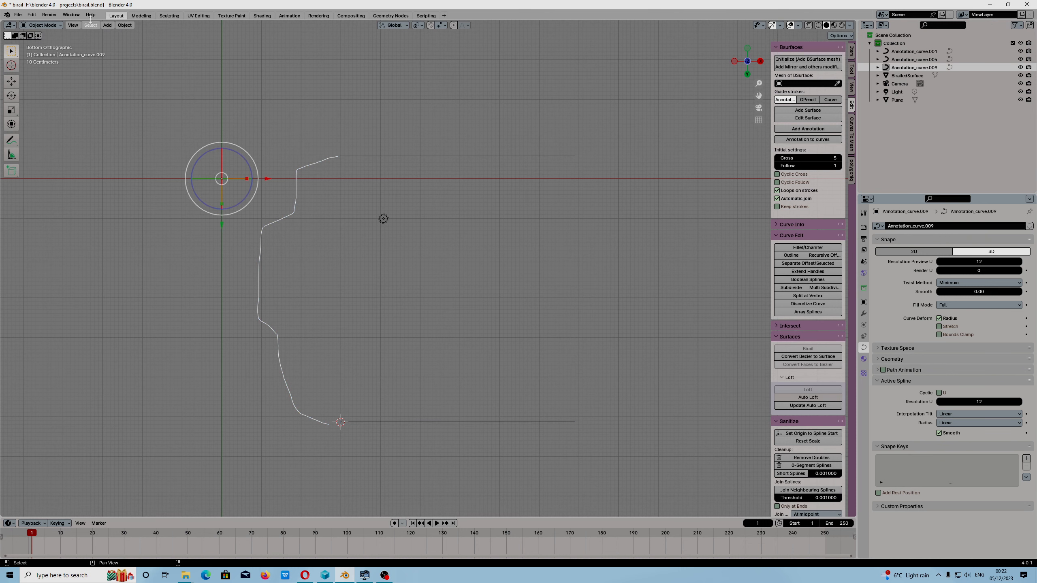
pyautogui.click(41, 26)
pyautogui.click(53, 44)
# Decimate all points of the new curve with a ratio of about 0.045
pyautogui.moveTo(192, 101); pyautogui.dragTo(425, 487)
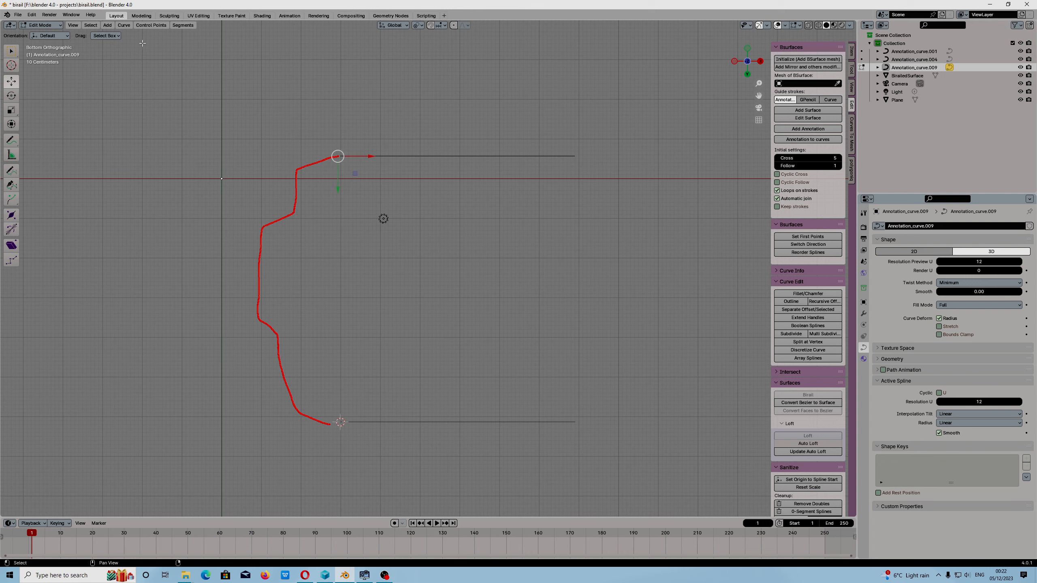
pyautogui.click(151, 25)
pyautogui.moveTo(122, 26)
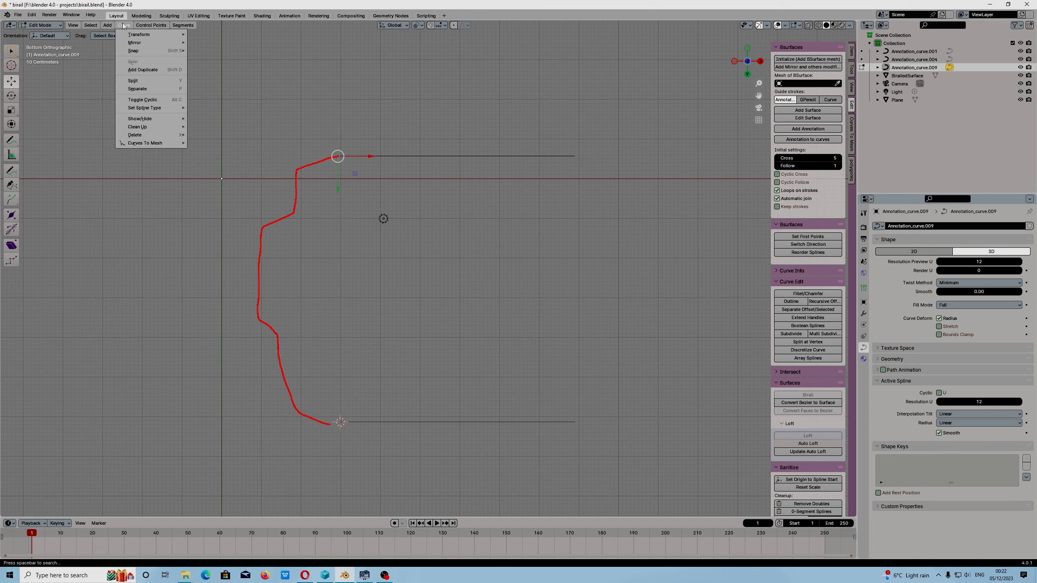
pyautogui.moveTo(153, 127)
pyautogui.click(221, 127)
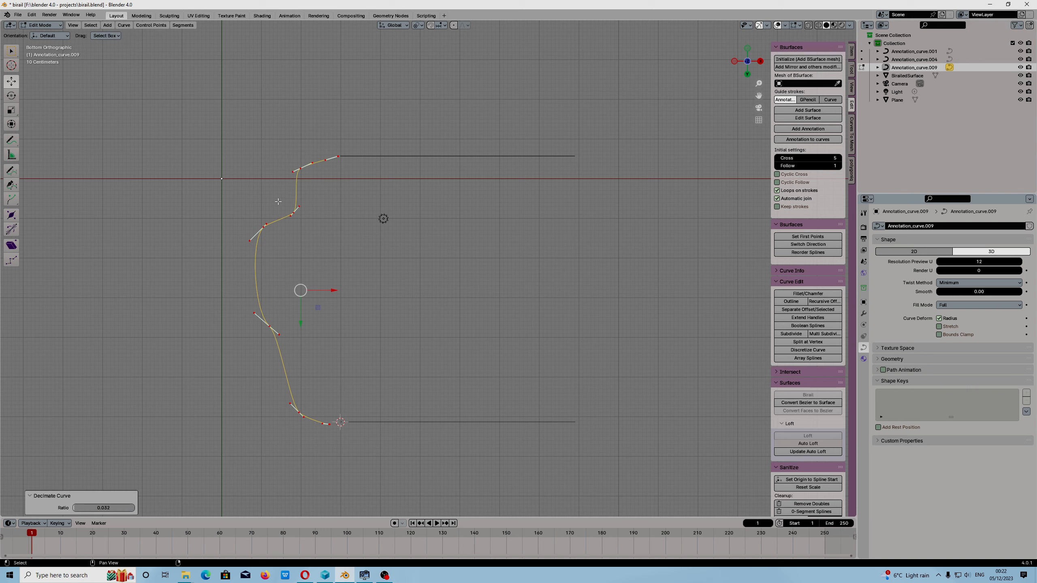
pyautogui.moveTo(103, 507); pyautogui.dragTo(113, 507)
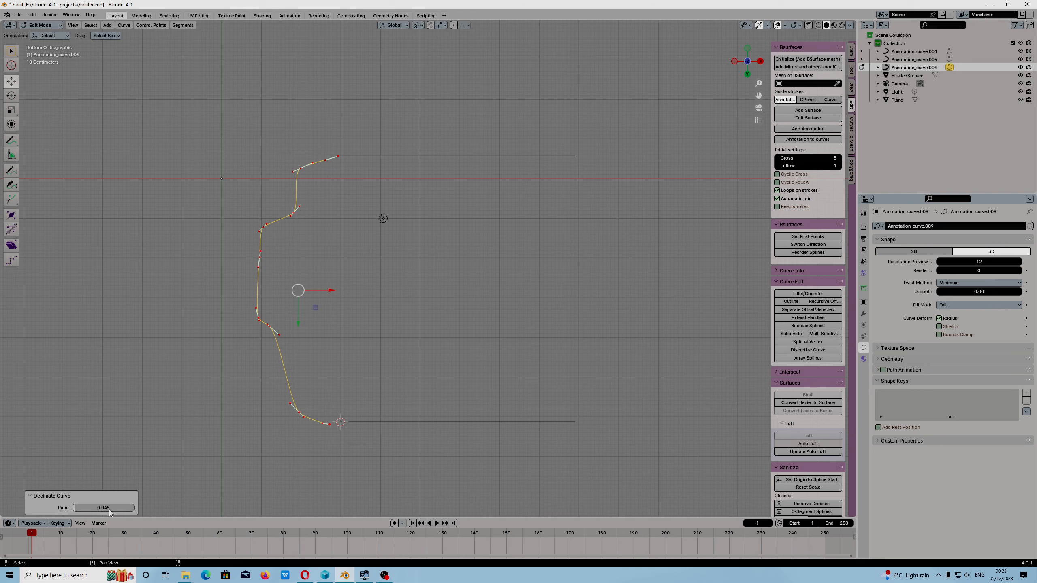
pyautogui.click(226, 239)
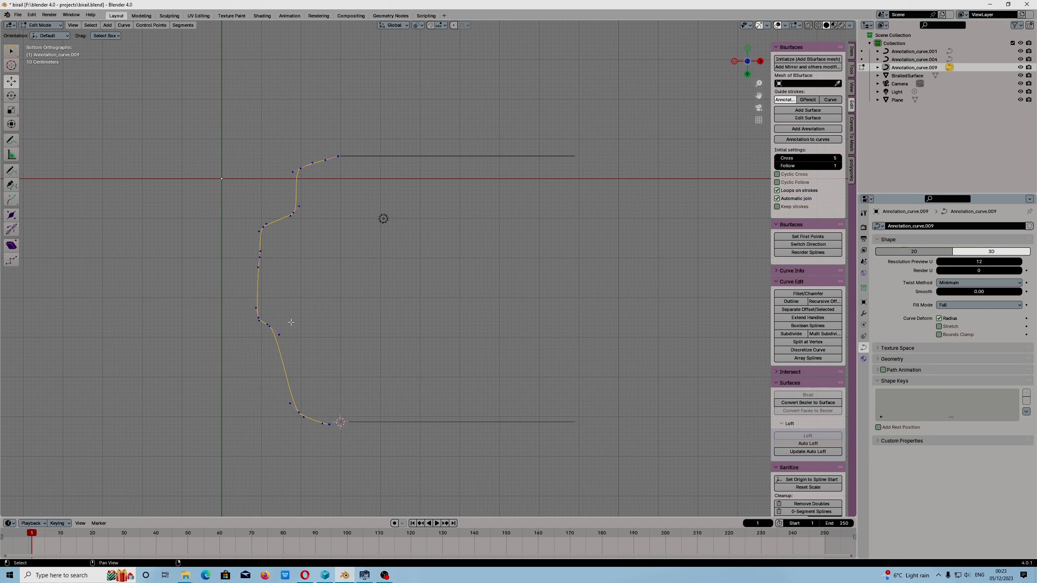
# Enable vertex snapping and snap the profile curve's end control point at the 3D cursor onto the first rail curve's end
pyautogui.moveTo(291, 322); pyautogui.dragTo(355, 278, button='middle')
pyautogui.click(353, 258)
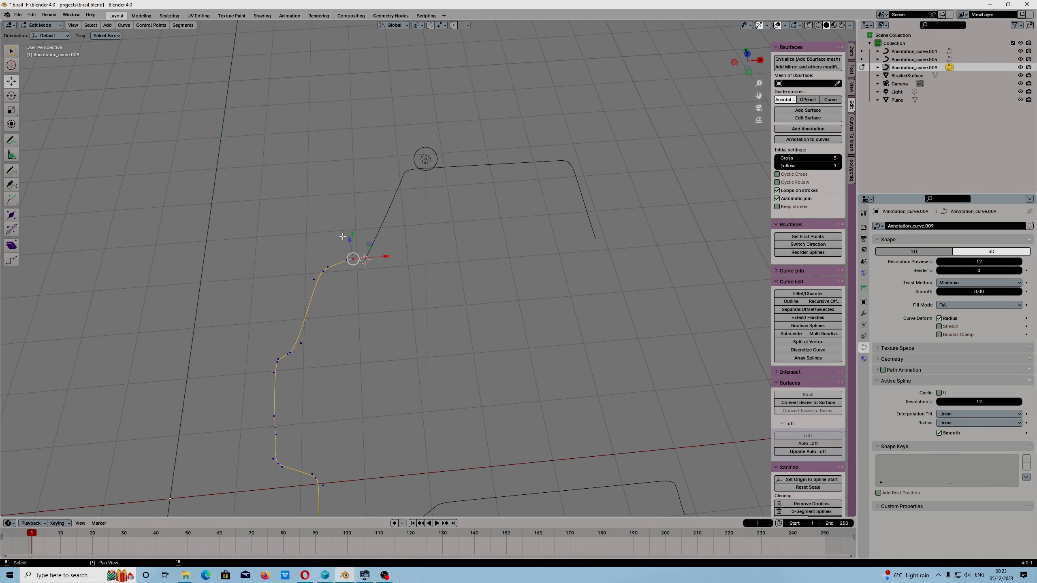
pyautogui.click(352, 258)
pyautogui.moveTo(377, 258); pyautogui.dragTo(380, 259)
pyautogui.click(361, 301)
pyautogui.scroll(1, 361, 301)
pyautogui.scroll(3, 360, 301)
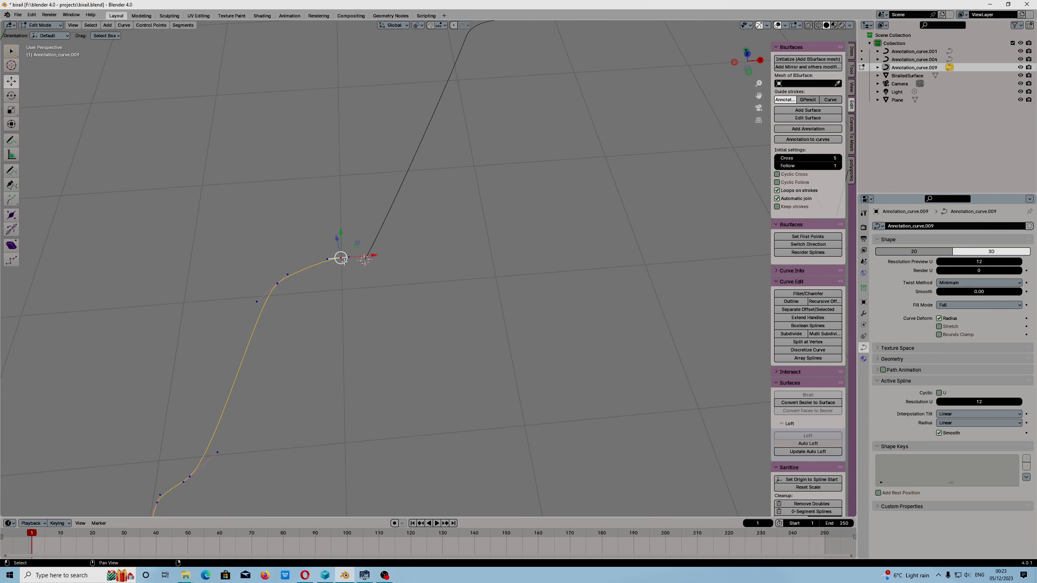
pyautogui.scroll(-1, 364, 304)
pyautogui.keyDown('shift'); pyautogui.moveTo(375, 301); pyautogui.dragTo(376, 252, button='middle'); pyautogui.keyUp('shift')
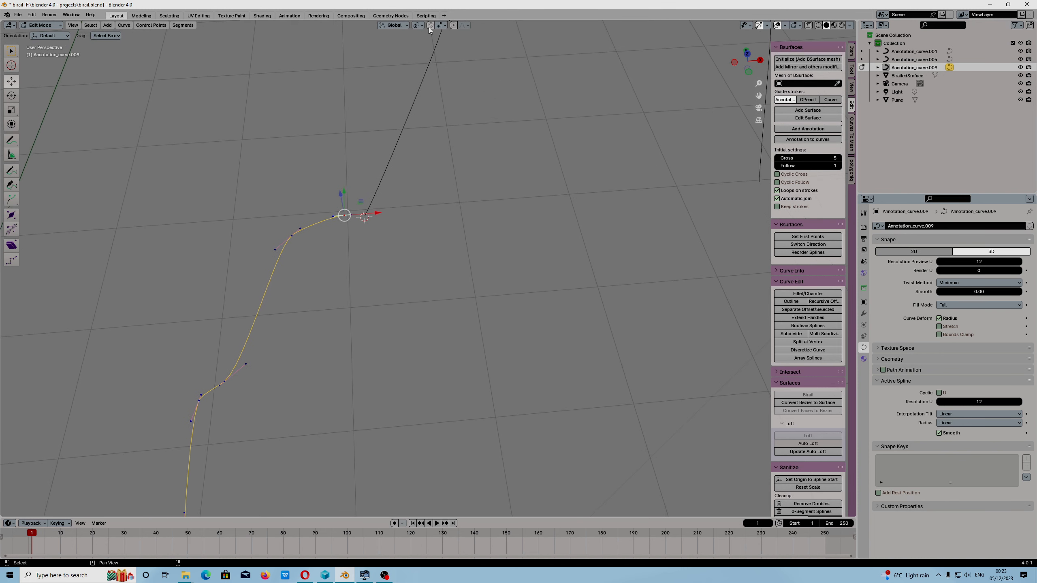
pyautogui.click(440, 27)
pyautogui.click(427, 75)
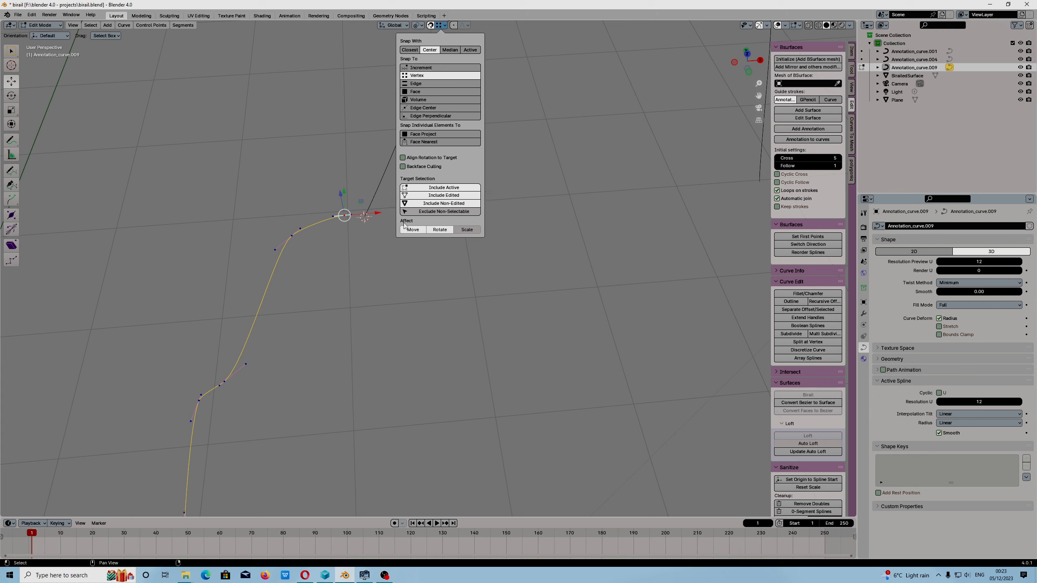
pyautogui.press('g')
pyautogui.click(364, 229)
# Try to move the profile curve's opposite end control point onto the second rail curve's end
pyautogui.scroll(-6, 363, 320)
pyautogui.scroll(6, 363, 320)
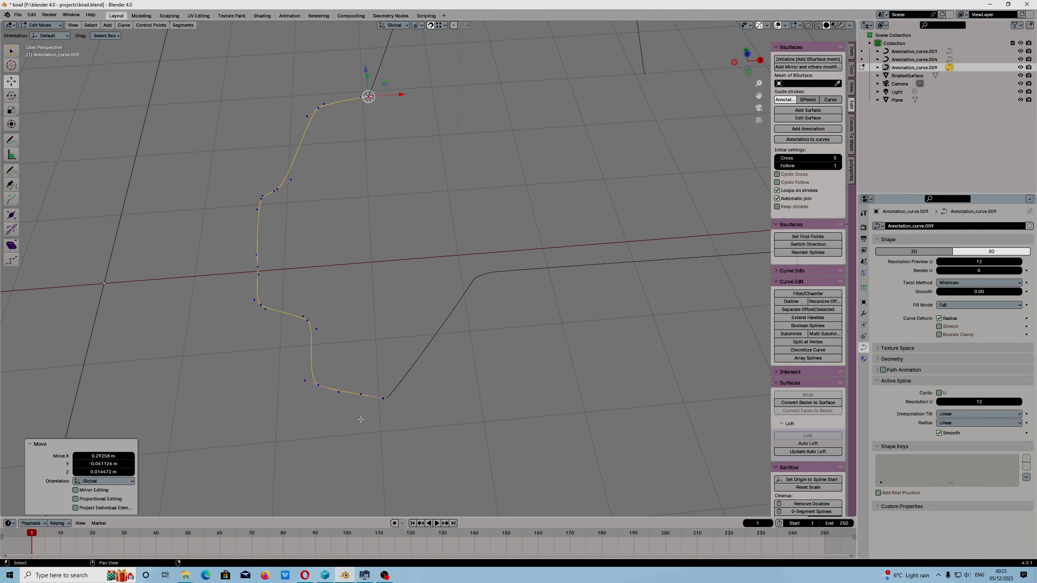
pyautogui.click(364, 405)
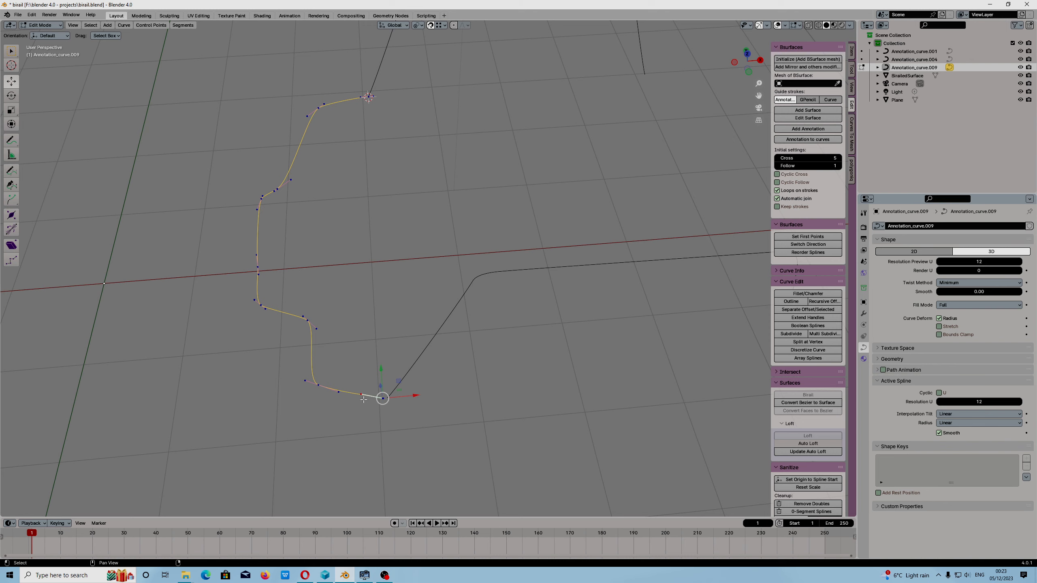
pyautogui.moveTo(381, 401); pyautogui.dragTo(378, 409)
pyautogui.click(364, 402)
pyautogui.click(404, 414)
# Align the profile curve's unattached end control point with the second rail's end, including a move constrained to Y
pyautogui.scroll(3, 363, 416)
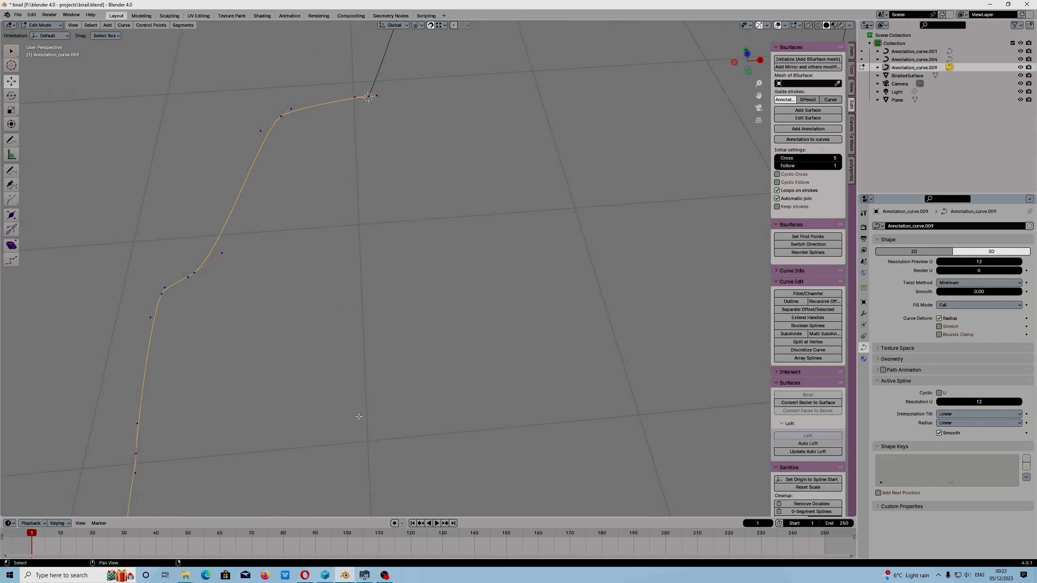
pyautogui.keyDown('shift'); pyautogui.moveTo(359, 416); pyautogui.dragTo(382, 185, button='middle'); pyautogui.keyUp('shift')
pyautogui.click(434, 369)
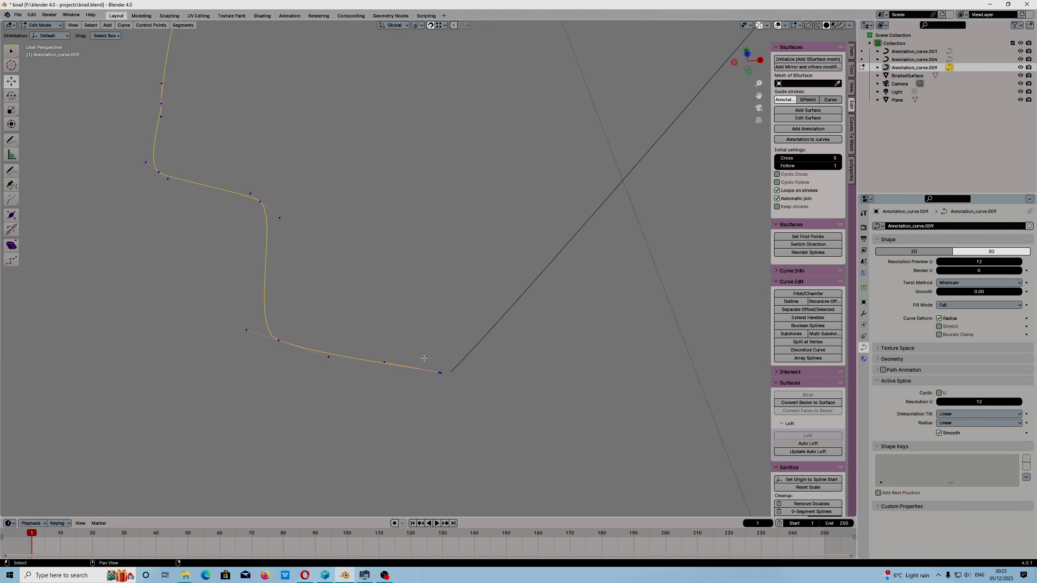
pyautogui.moveTo(436, 380); pyautogui.dragTo(448, 378)
pyautogui.press('g')
pyautogui.press('y')
pyautogui.moveTo(456, 348); pyautogui.dragTo(456, 346)
pyautogui.moveTo(470, 371); pyautogui.dragTo(486, 373)
pyautogui.click(457, 391)
pyautogui.click(453, 375)
# Examine the junctions between the profile curve's ends and the two rail curves
pyautogui.scroll(6, 461, 360)
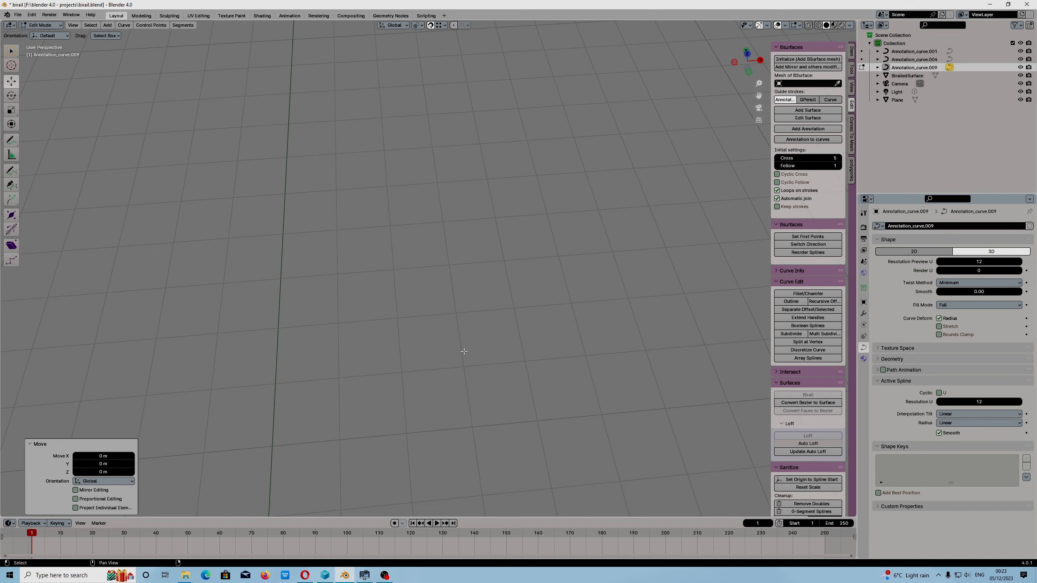
pyautogui.scroll(3, 464, 352)
pyautogui.scroll(-5, 456, 347)
pyautogui.keyDown('shift'); pyautogui.moveTo(407, 295); pyautogui.dragTo(391, 280, button='middle'); pyautogui.keyUp('shift')
pyautogui.scroll(-5, 443, 411)
pyautogui.click(439, 361)
pyautogui.scroll(3, 439, 360)
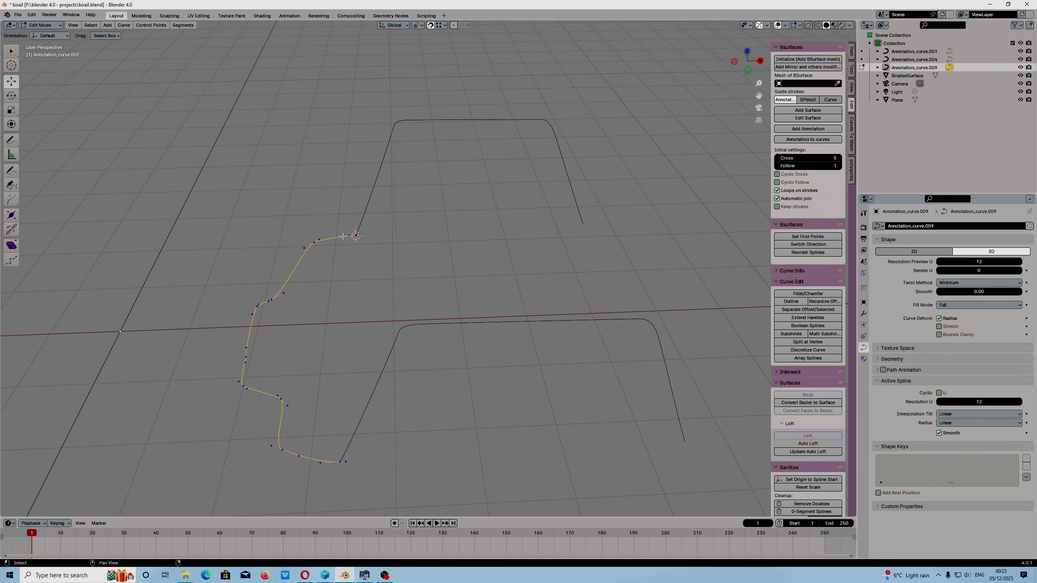
# Switch editing to the first rail curve and select its end control point where it meets the profile
pyautogui.click(45, 34)
pyautogui.moveTo(375, 367); pyautogui.dragTo(359, 341, button='middle')
pyautogui.click(330, 154)
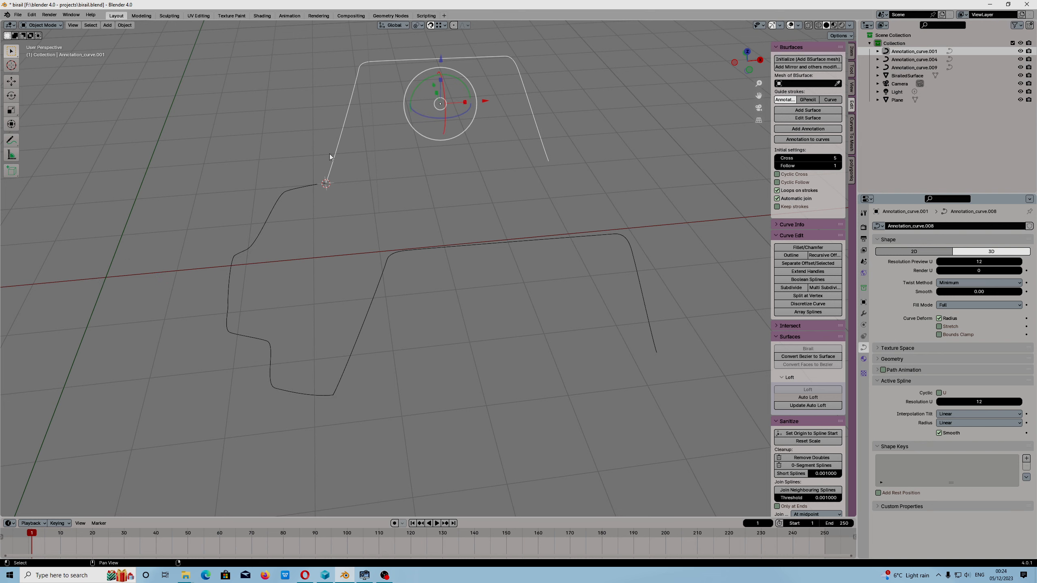
pyautogui.press('Tab')
pyautogui.click(326, 183)
pyautogui.moveTo(326, 183); pyautogui.dragTo(392, 243, button='middle')
pyautogui.click(345, 190)
pyautogui.click(398, 240)
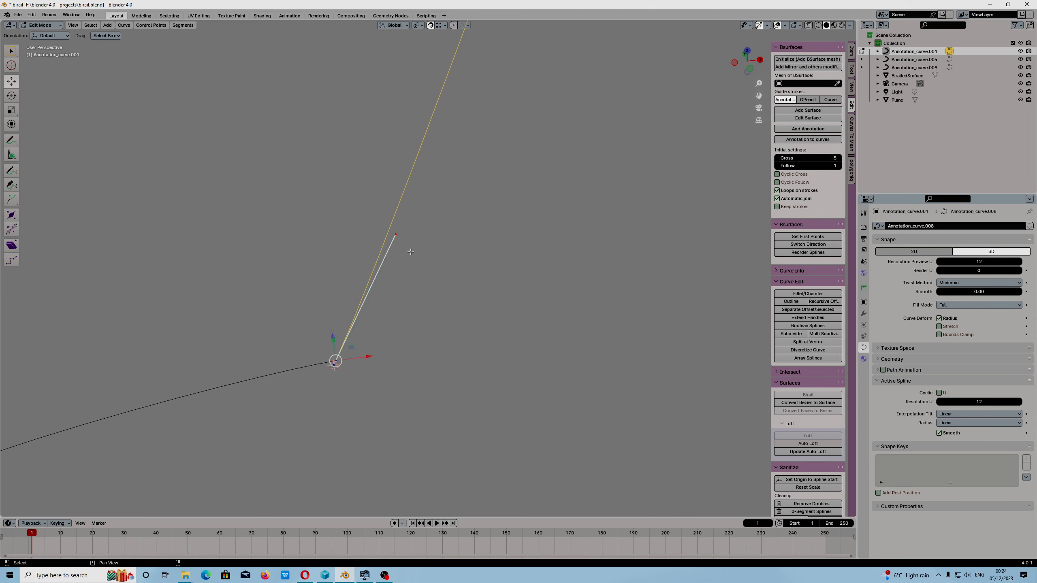
# Set the curve edit overlay's handle display to None
pyautogui.click(799, 26)
pyautogui.click(791, 51)
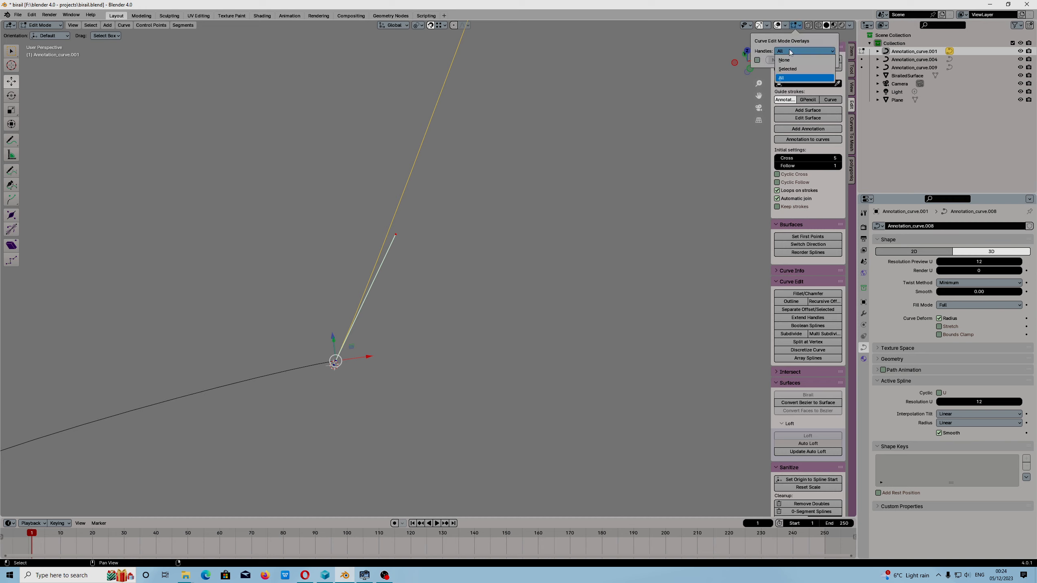
pyautogui.click(784, 60)
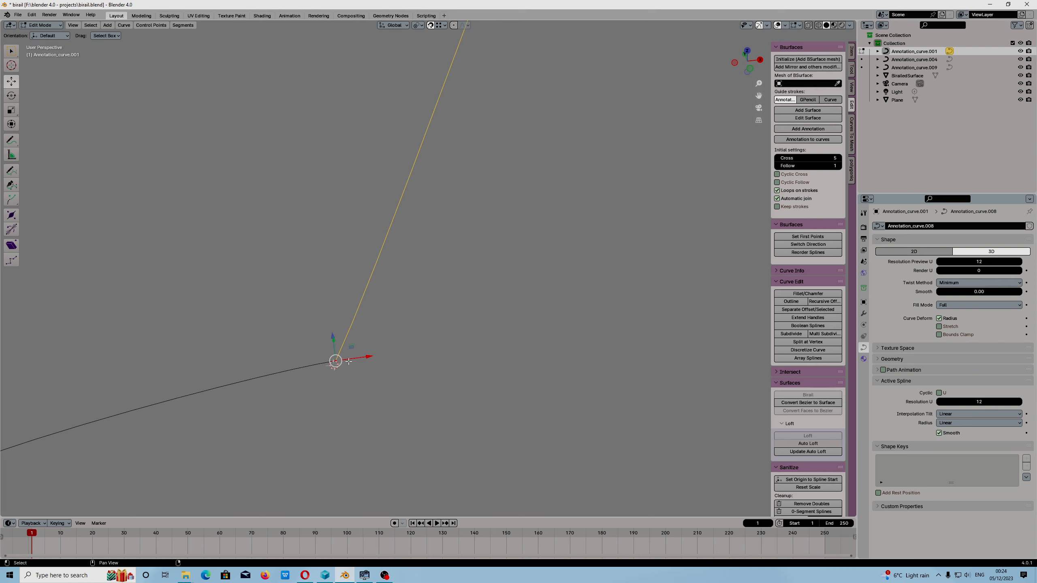
# Set the selected end control point as the first point of the first rail curve
pyautogui.scroll(-8, 787, 225)
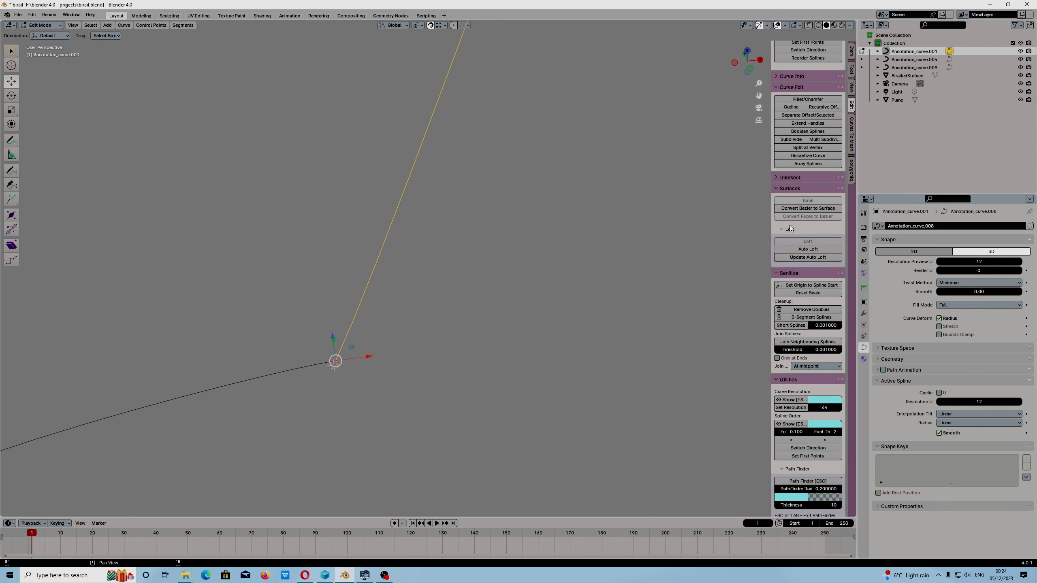
pyautogui.scroll(2, 783, 204)
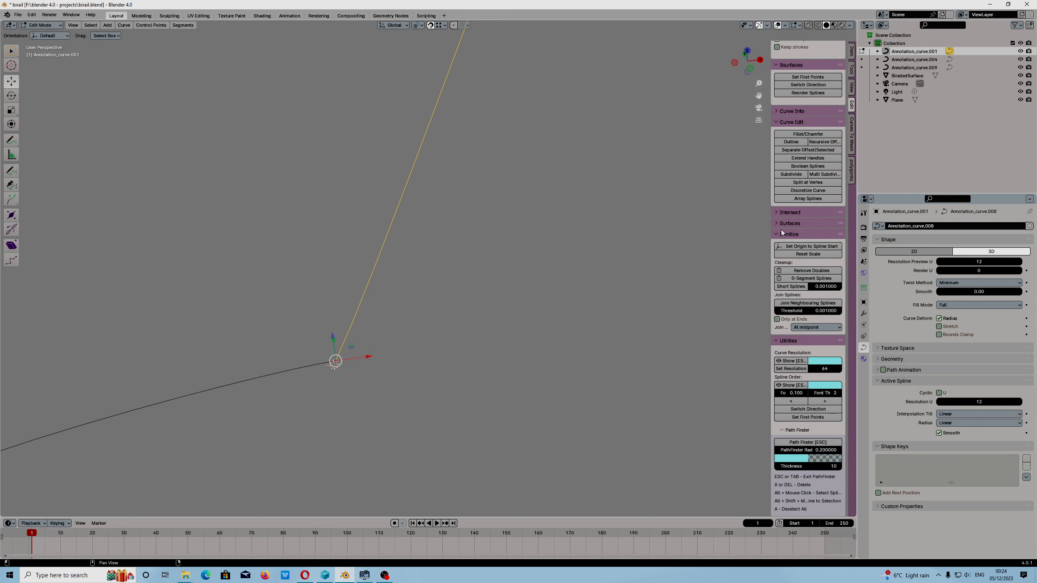
pyautogui.scroll(-4, 807, 238)
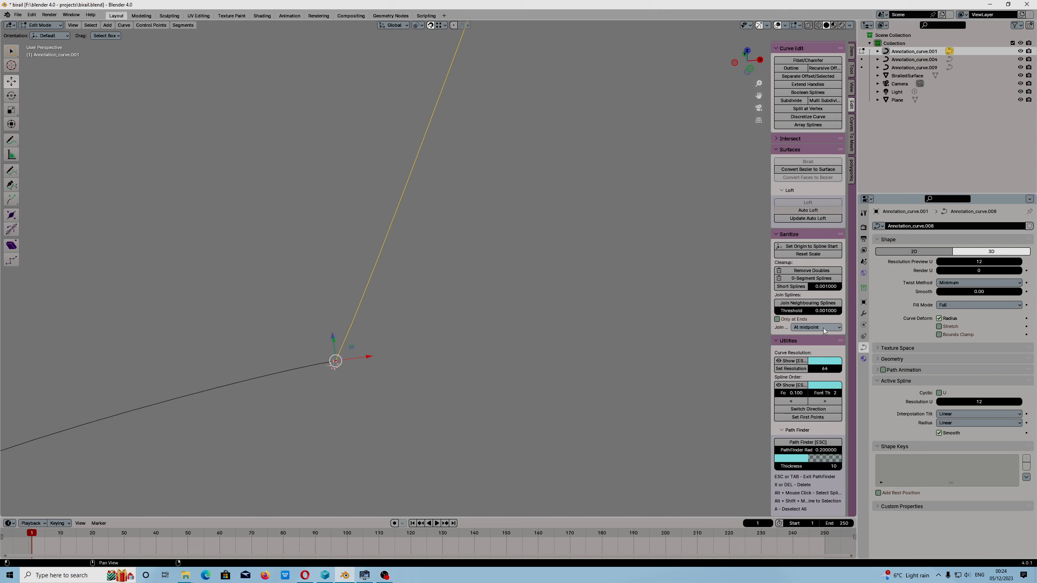
pyautogui.click(807, 418)
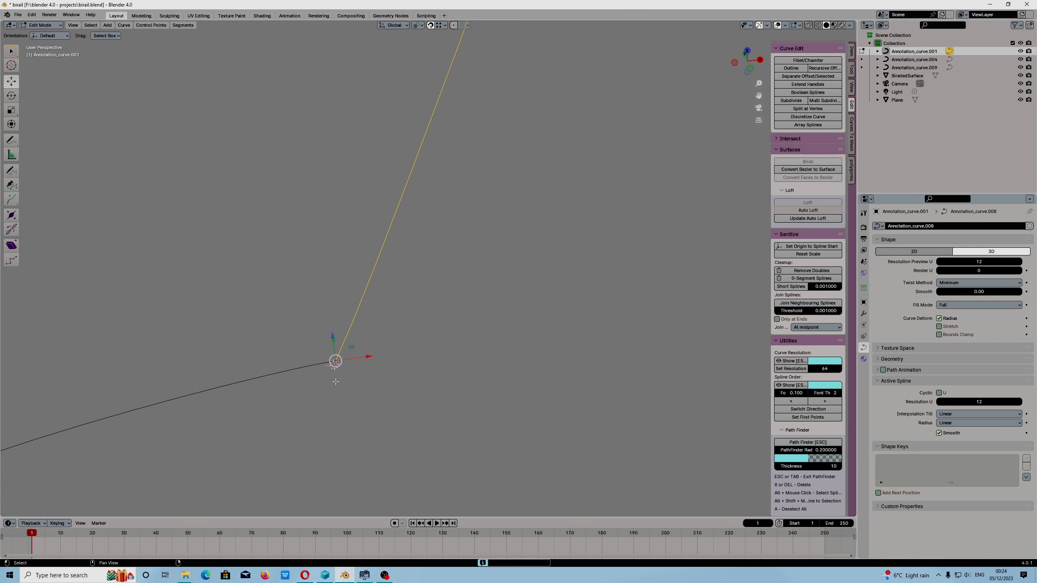
# Set the second rail's end control point at the profile junction as its first point and return to Object Mode
pyautogui.scroll(-12, 336, 382)
pyautogui.moveTo(408, 392); pyautogui.dragTo(425, 328, button='middle')
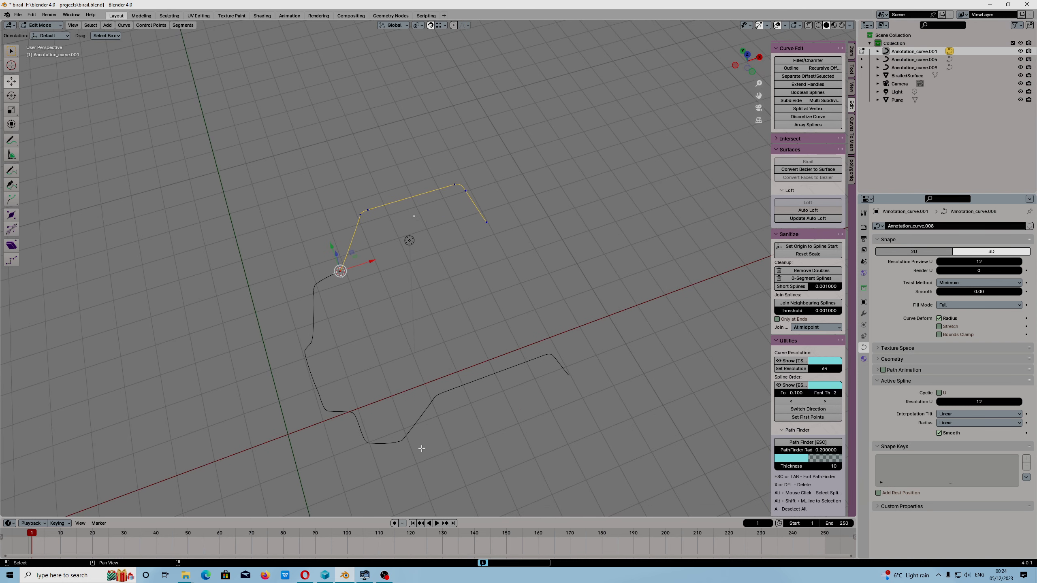
pyautogui.click(422, 418)
pyautogui.click(402, 440)
pyautogui.scroll(4, 463, 466)
pyautogui.scroll(-2, 421, 470)
pyautogui.keyDown('shift'); pyautogui.moveTo(454, 470); pyautogui.dragTo(464, 388, button='middle'); pyautogui.keyUp('shift')
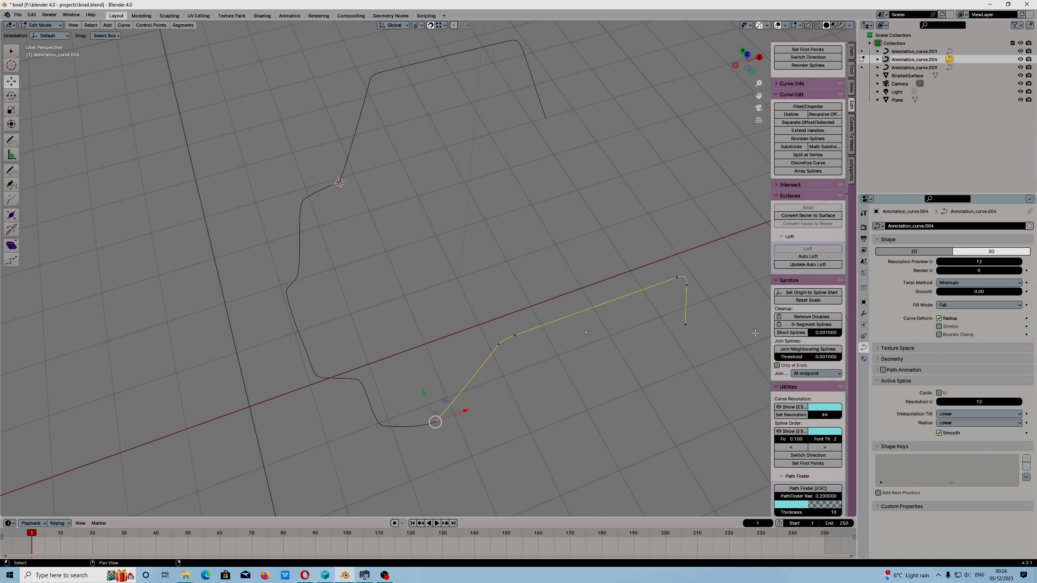
pyautogui.scroll(-3, 803, 366)
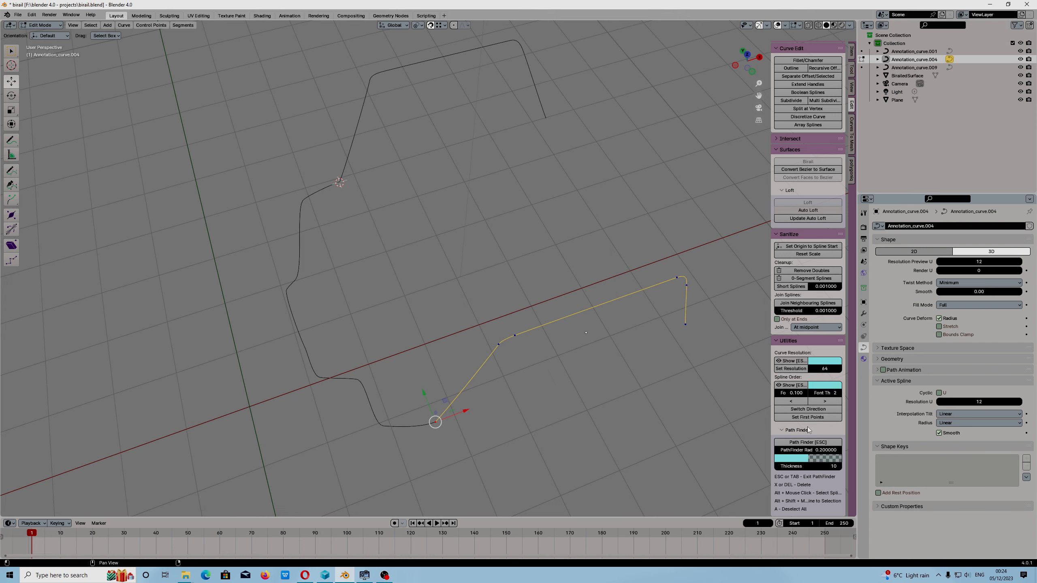
pyautogui.press('Tab')
# Try a Birail surface from the two rail curves and the profile curve, and undo it
pyautogui.moveTo(609, 426); pyautogui.dragTo(484, 416, button='middle')
pyautogui.click(402, 229)
pyautogui.keyDown('shift'); pyautogui.click(458, 348); pyautogui.keyUp('shift')
pyautogui.keyDown('shift'); pyautogui.click(340, 318); pyautogui.keyUp('shift')
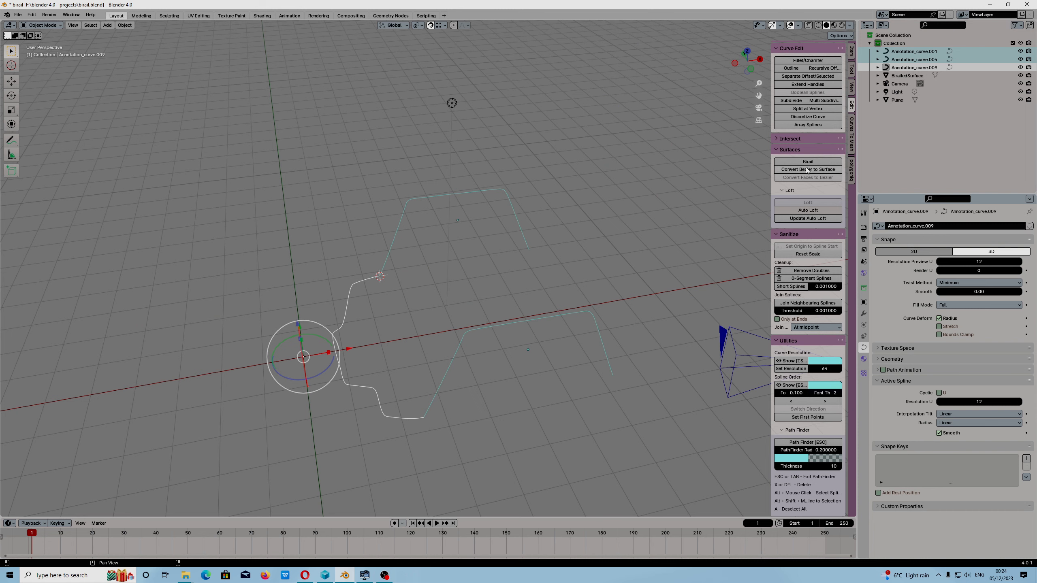
pyautogui.click(807, 161)
pyautogui.moveTo(570, 321); pyautogui.dragTo(542, 388, button='middle')
pyautogui.hotkey('ctrl', 'z')
# Raise the profile curve's Resolution Preview U to 44, and try the Birail again with both rails before undoing it
pyautogui.click(334, 328)
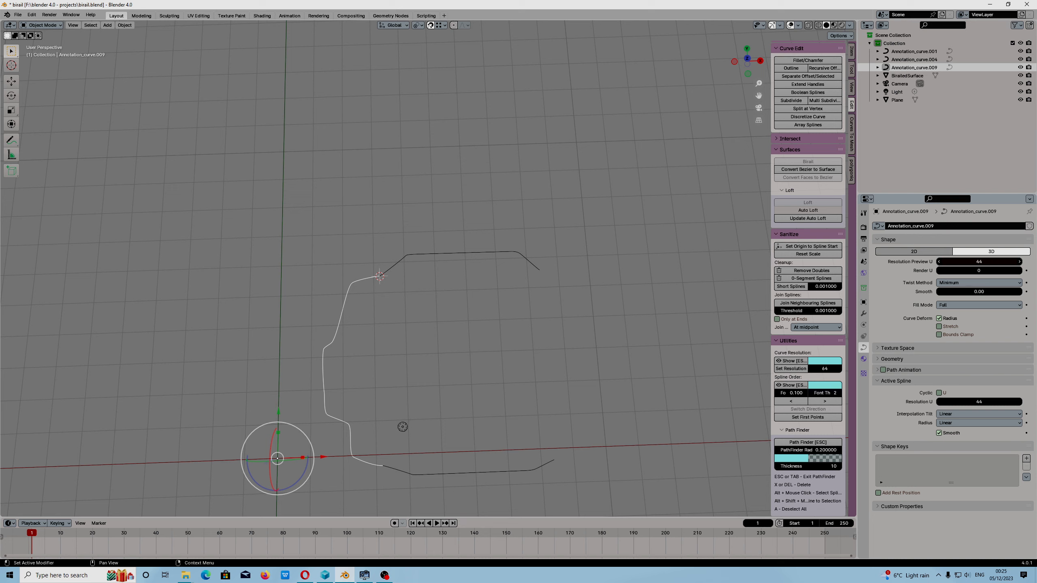
pyautogui.click(448, 254)
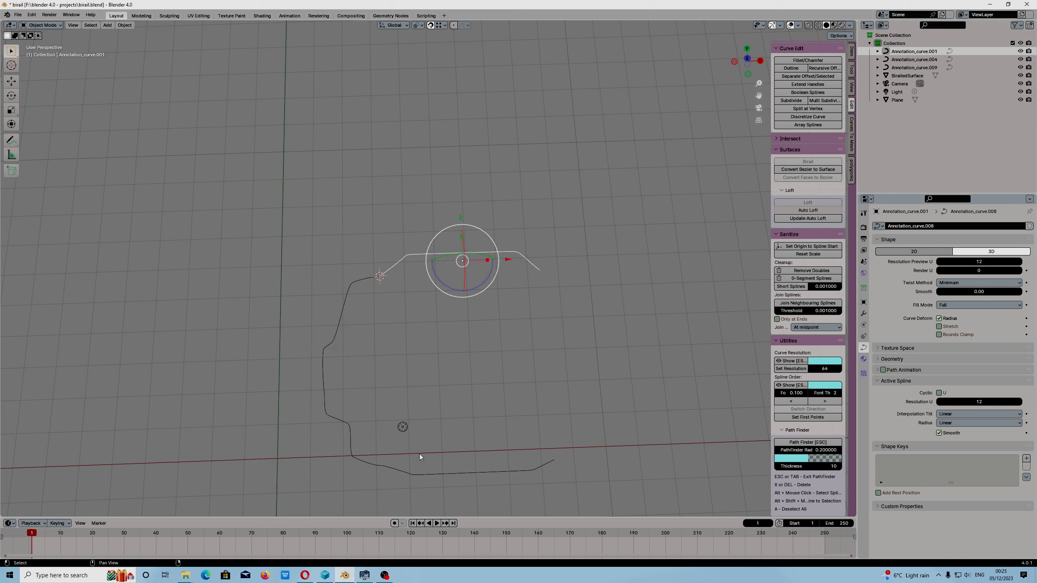
pyautogui.click(424, 475)
pyautogui.keyDown('shift'); pyautogui.click(393, 266); pyautogui.keyUp('shift')
pyautogui.keyDown('shift'); pyautogui.click(354, 282); pyautogui.keyUp('shift')
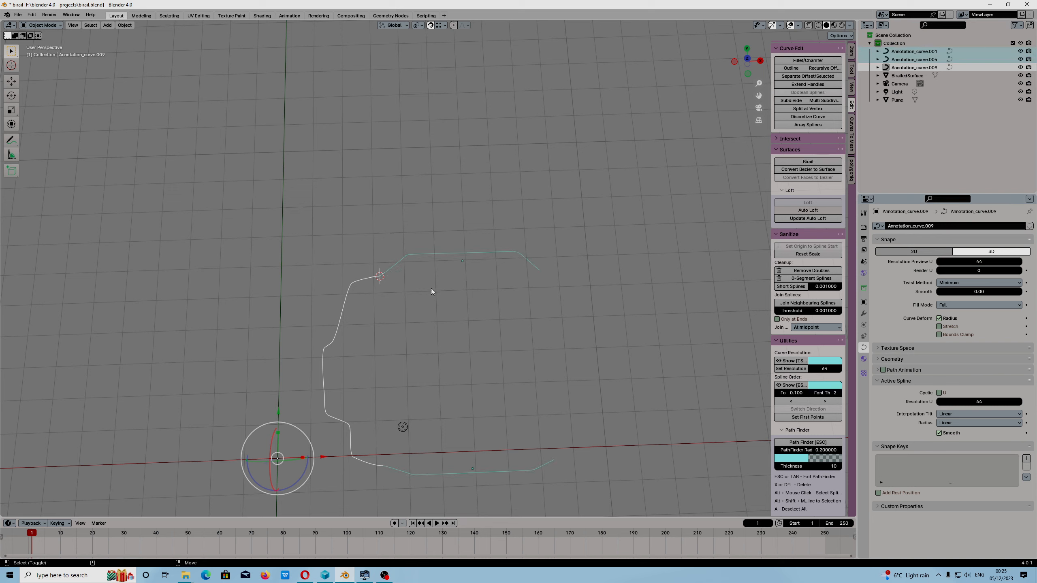
pyautogui.click(817, 162)
pyautogui.moveTo(601, 371); pyautogui.dragTo(554, 286, button='middle')
pyautogui.hotkey('ctrl', 'z')
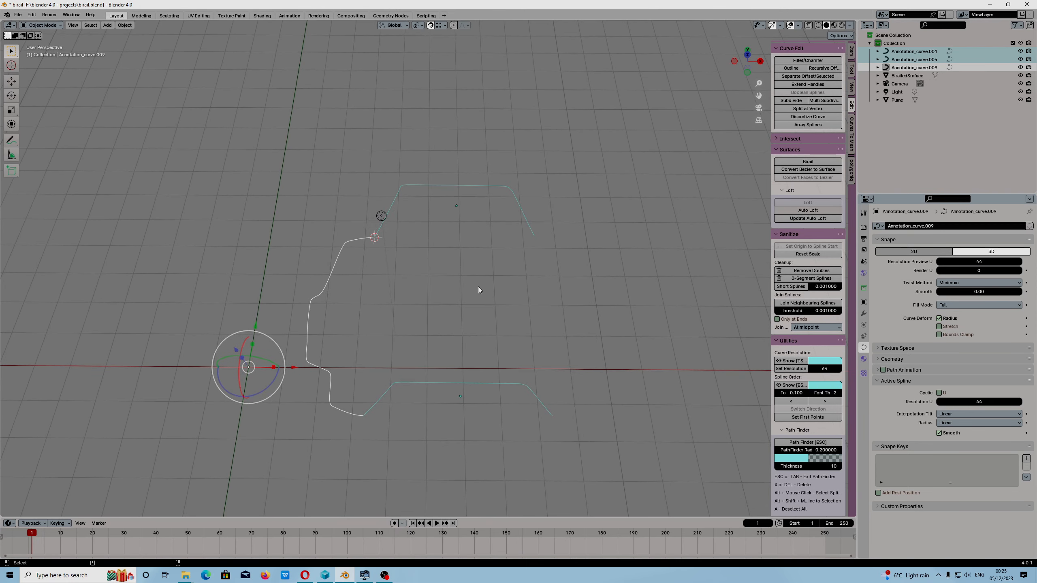
# In Edit Mode, delete the control point in the middle of the profile curve's long segment
pyautogui.click(309, 315)
pyautogui.press('Tab')
pyautogui.scroll(2, 302, 322)
pyautogui.scroll(-1, 301, 323)
pyautogui.scroll(2, 311, 345)
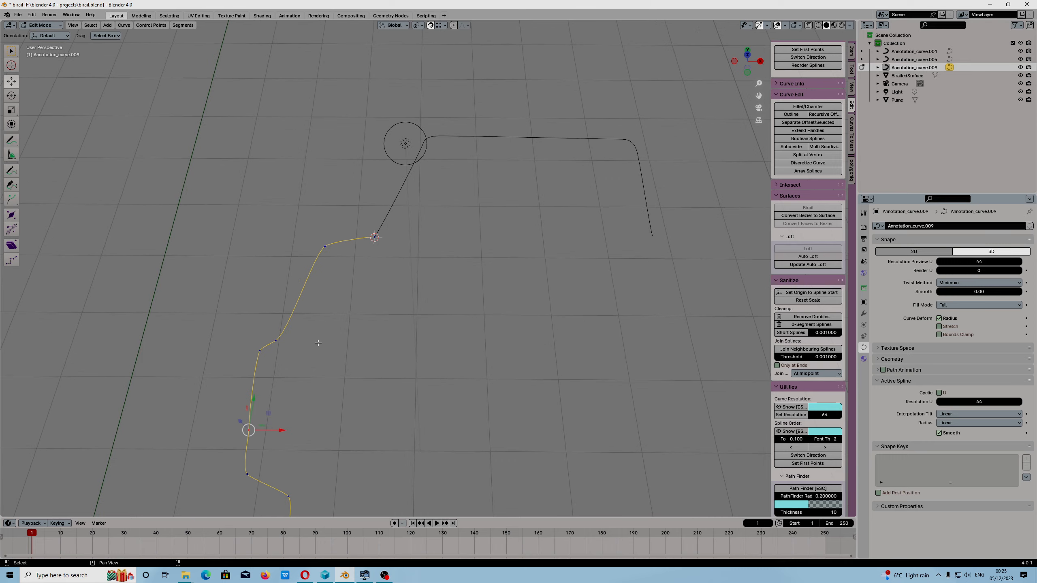
pyautogui.keyDown('shift'); pyautogui.moveTo(321, 332); pyautogui.dragTo(365, 241, button='middle'); pyautogui.keyUp('shift')
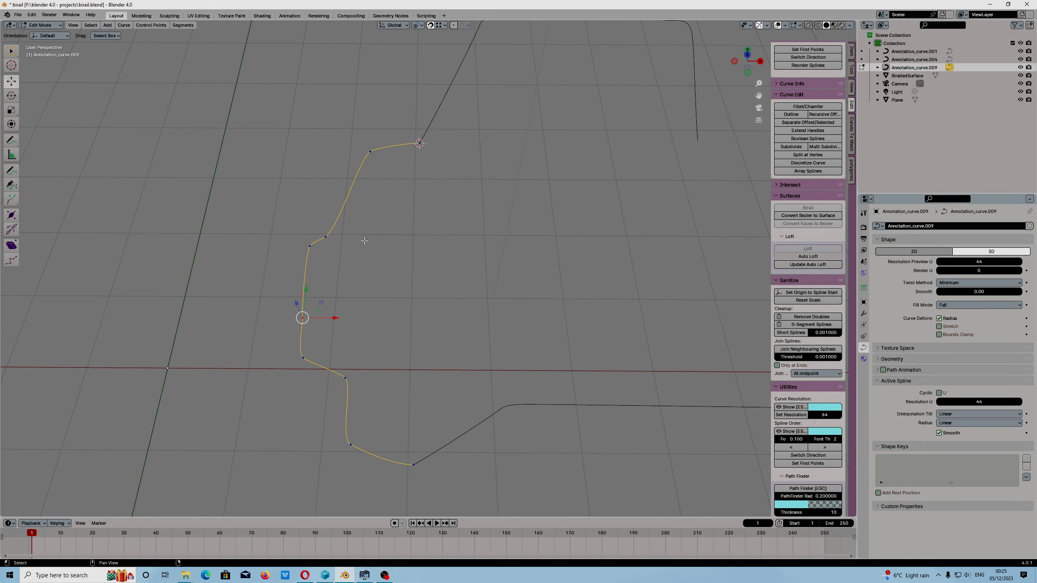
pyautogui.press('x')
pyautogui.click(358, 254)
# Set the profile curve's Resolution Preview U to 4
pyautogui.moveTo(978, 261); pyautogui.dragTo(1015, 269)
pyautogui.click(940, 262)
pyautogui.scroll(-2, 359, 220)
pyautogui.scroll(1, 359, 219)
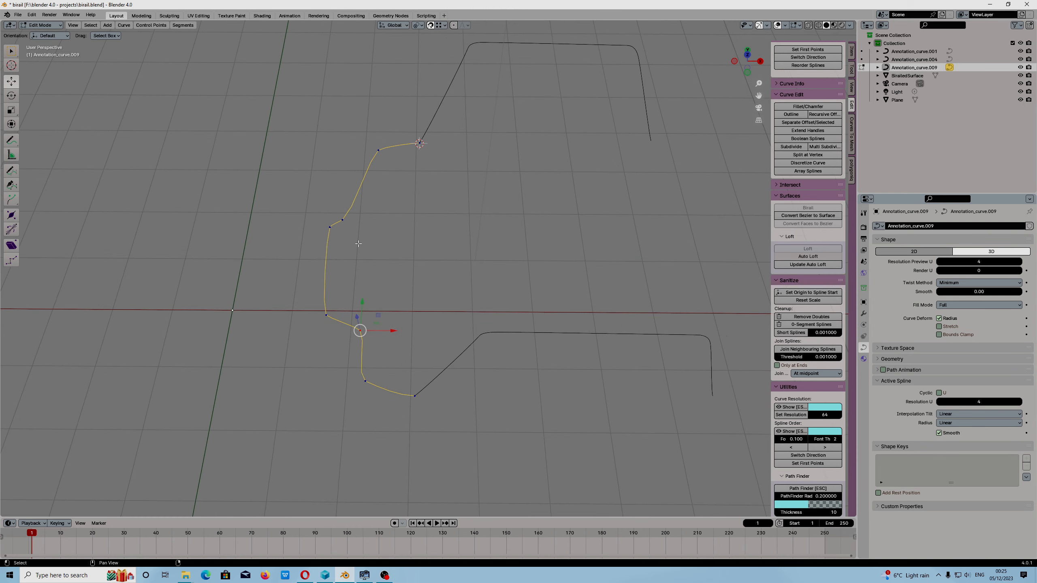
# Move the inner control point of the profile's upper step about 0.34 m along X
pyautogui.moveTo(367, 220); pyautogui.dragTo(381, 219)
pyautogui.moveTo(381, 220); pyautogui.dragTo(400, 257, button='middle')
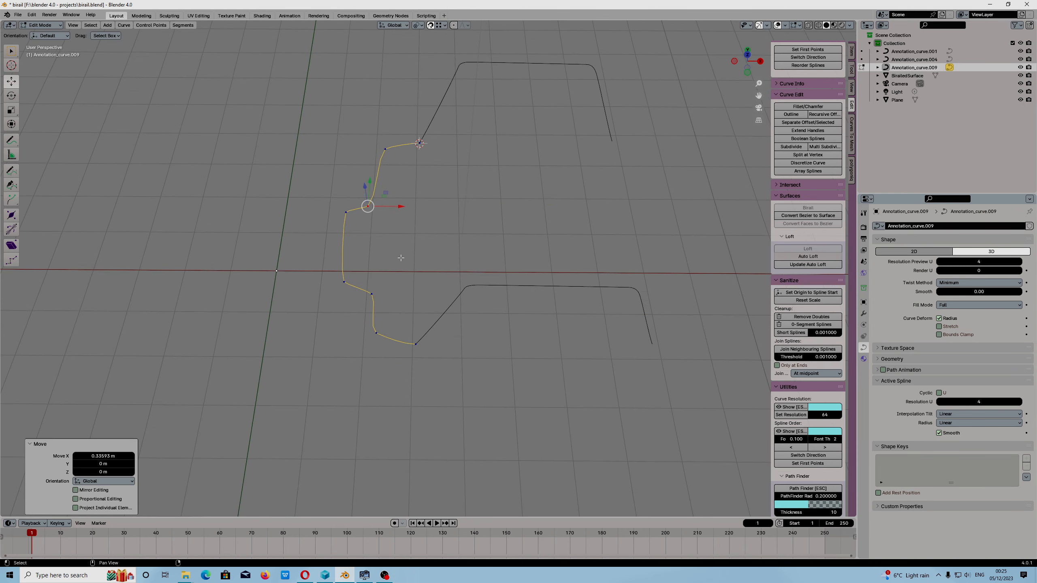
pyautogui.moveTo(476, 243); pyautogui.dragTo(480, 257, button='middle')
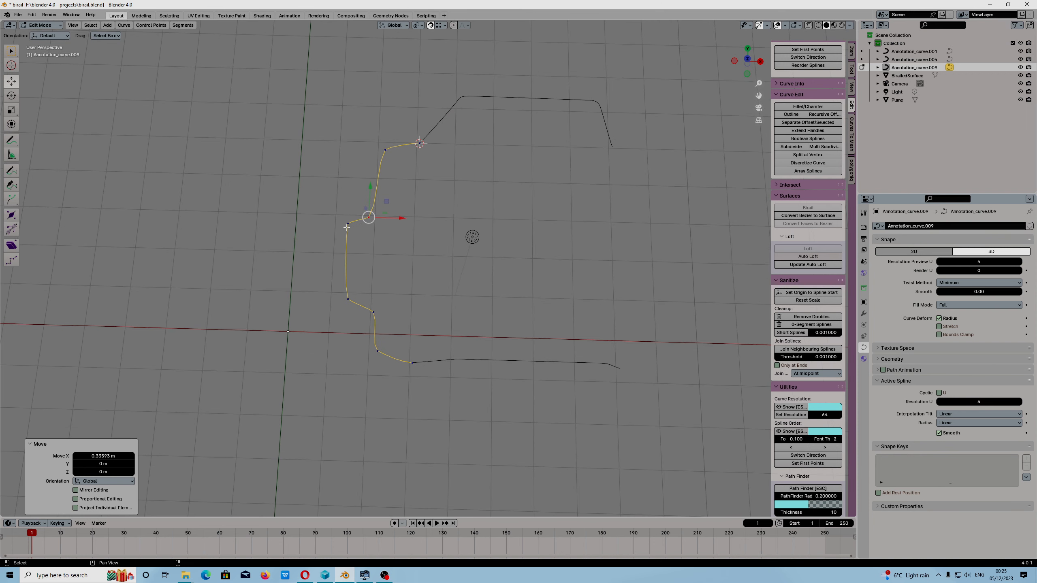
# Subdivide the profile's long middle segment between its two end control points with 2 cuts
pyautogui.click(348, 224)
pyautogui.keyDown('shift'); pyautogui.click(348, 299); pyautogui.keyUp('shift')
pyautogui.click(183, 25)
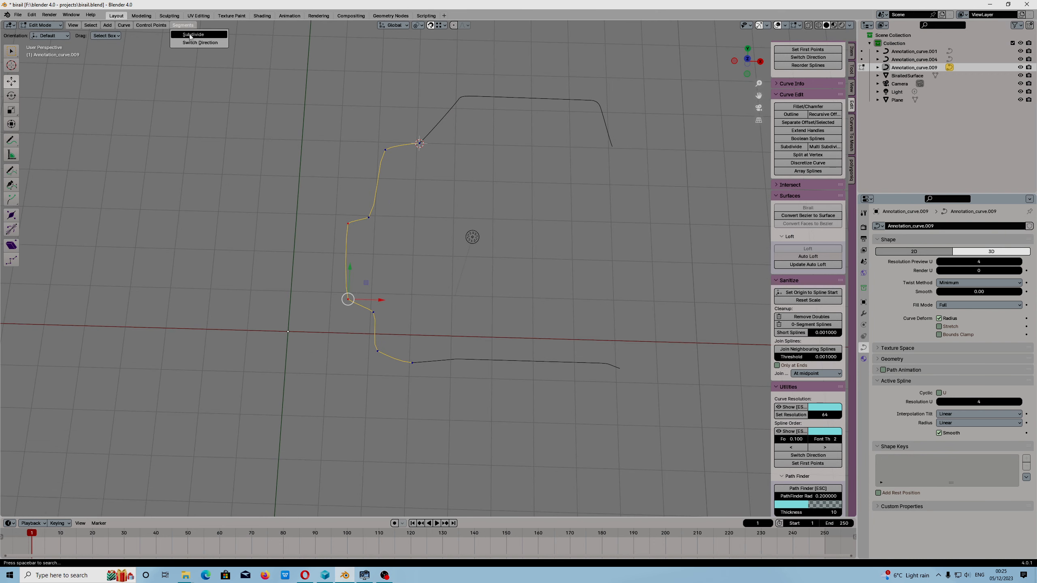
pyautogui.click(192, 34)
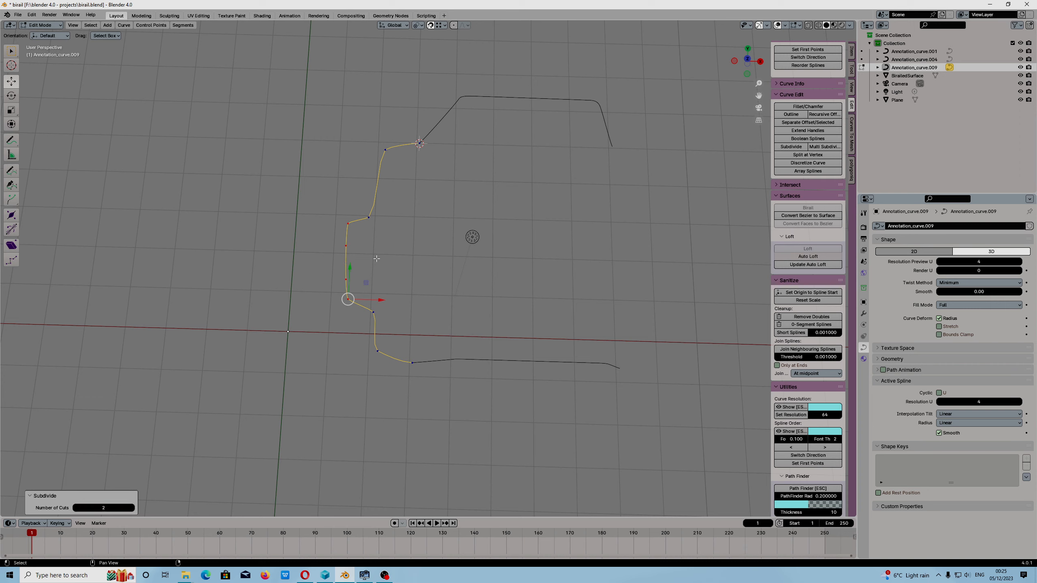
# Subdivide the segment between the two added control points and move its new middle point about -0.41 m along X
pyautogui.click(334, 273)
pyautogui.click(340, 248)
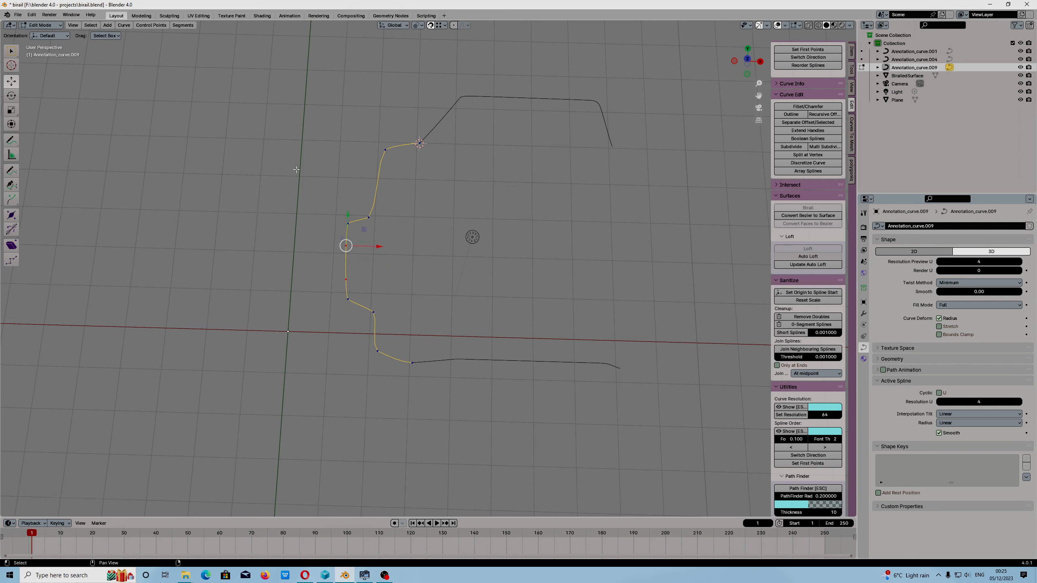
pyautogui.click(188, 26)
pyautogui.click(191, 36)
pyautogui.click(342, 258)
pyautogui.moveTo(373, 262); pyautogui.dragTo(360, 262)
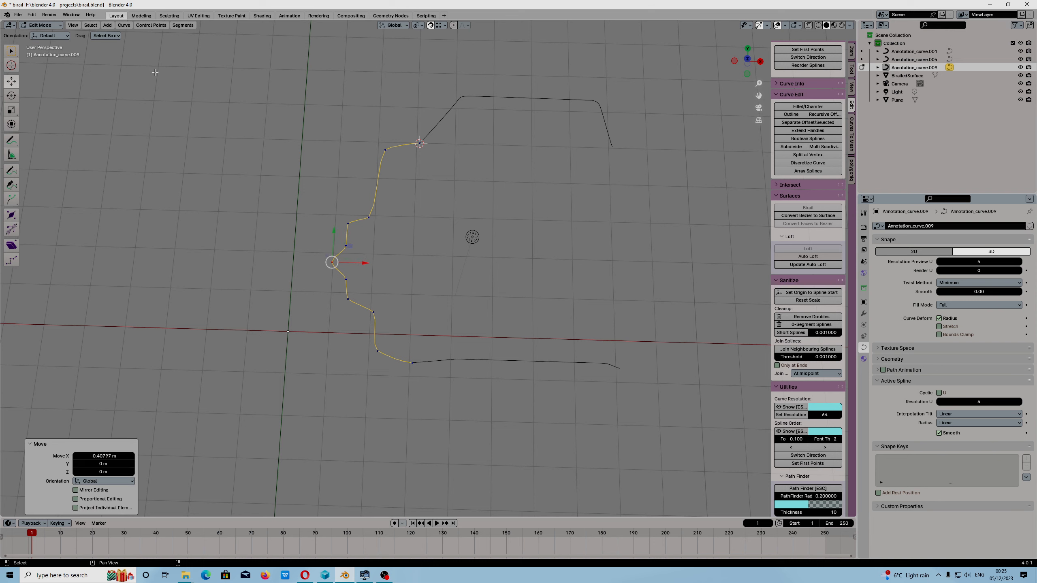
# Return to Object Mode and select the upper rail, the lower rail and, last, the profile curve
pyautogui.click(43, 24)
pyautogui.click(52, 41)
pyautogui.click(445, 118)
pyautogui.keyDown('shift'); pyautogui.click(465, 361); pyautogui.keyUp('shift')
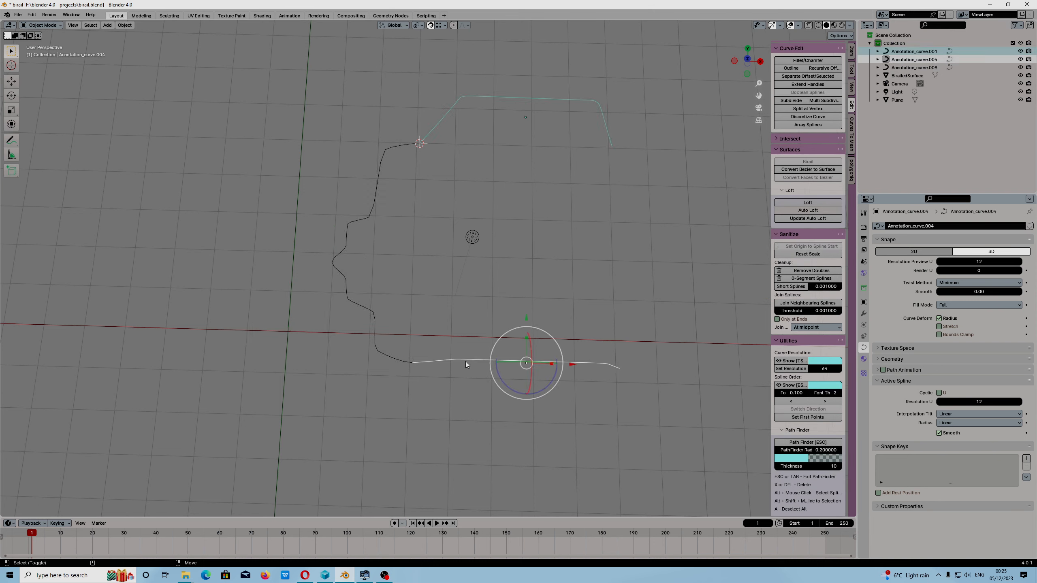
pyautogui.keyDown('shift'); pyautogui.click(338, 268); pyautogui.keyUp('shift')
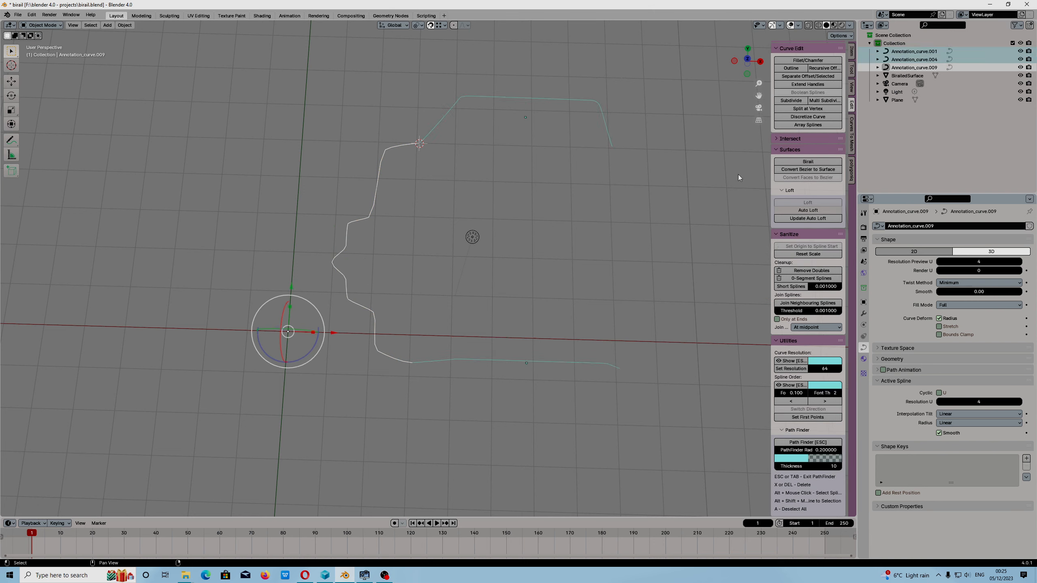
# Try a Birail surface from the selected rails and profile, inspect its shape and undo it
pyautogui.click(807, 161)
pyautogui.moveTo(544, 258); pyautogui.dragTo(606, 226, button='middle')
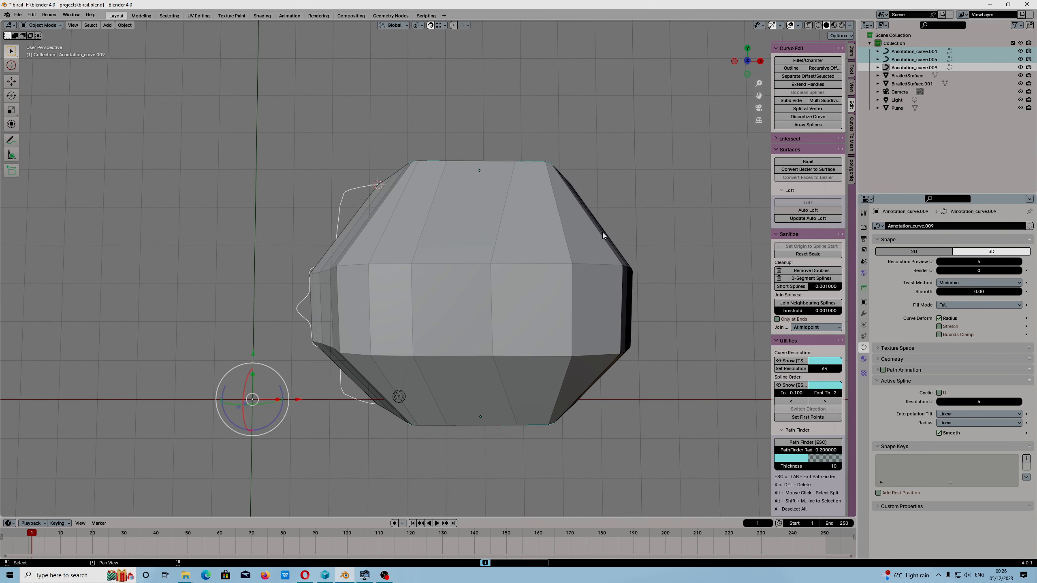
pyautogui.hotkey('ctrl', 'z')
# Check the resolution of both rail curves and set the profile curve's Resolution Preview U to 36
pyautogui.click(554, 176)
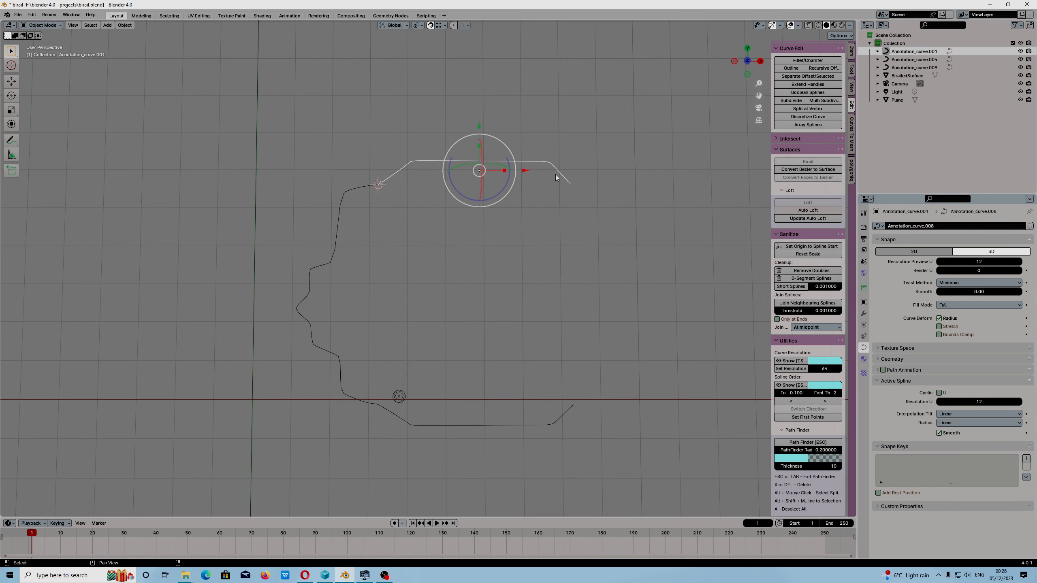
pyautogui.click(570, 414)
pyautogui.click(338, 254)
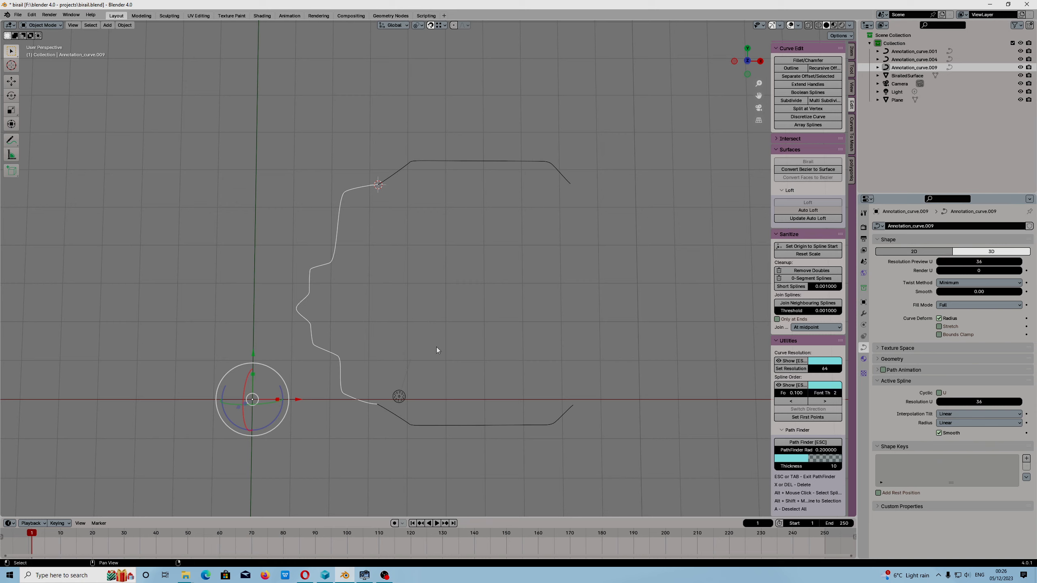
# Generate a Birail surface from the upper and lower rails with the profile curve selected last
pyautogui.click(437, 171)
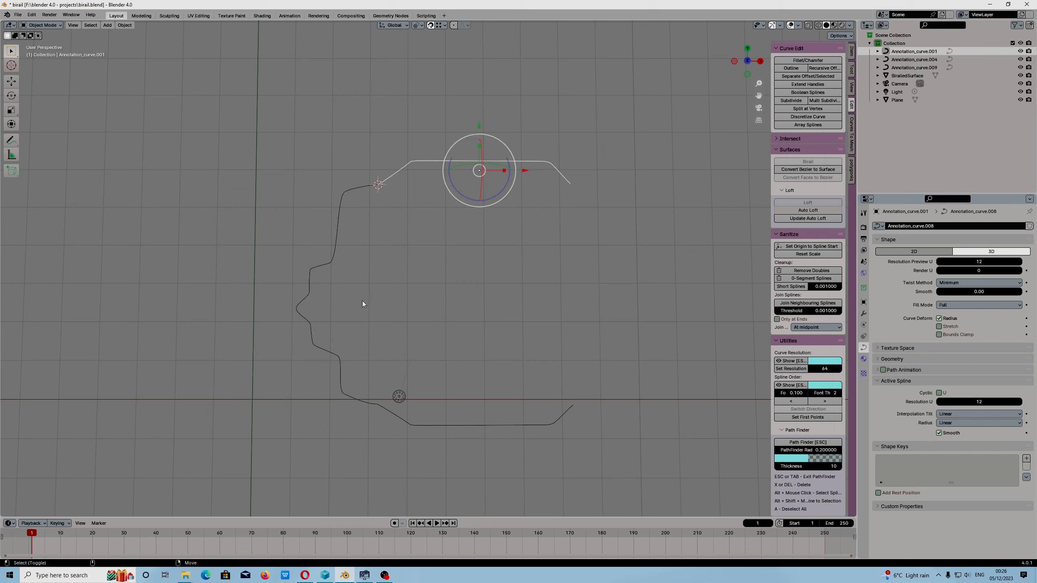
pyautogui.keyDown('shift'); pyautogui.click(437, 423); pyautogui.keyUp('shift')
pyautogui.keyDown('shift'); pyautogui.click(324, 264); pyautogui.keyUp('shift')
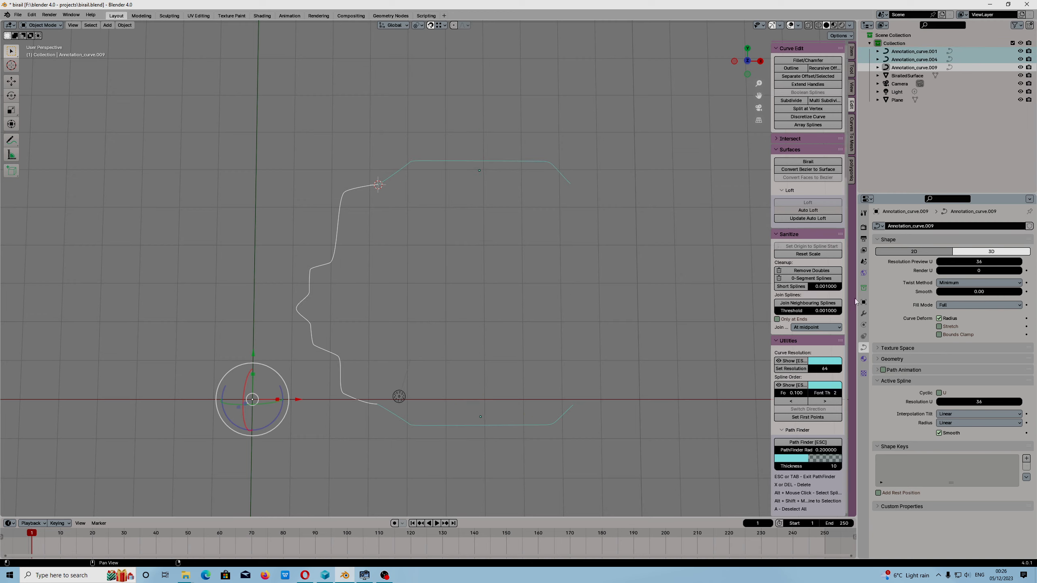
pyautogui.click(811, 162)
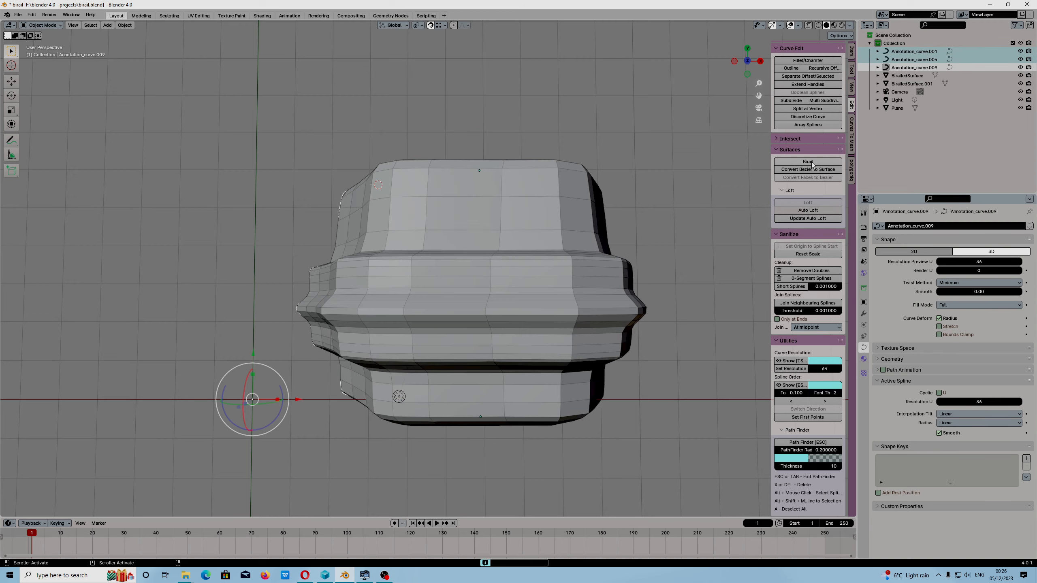
pyautogui.moveTo(584, 366); pyautogui.dragTo(544, 307, button='middle')
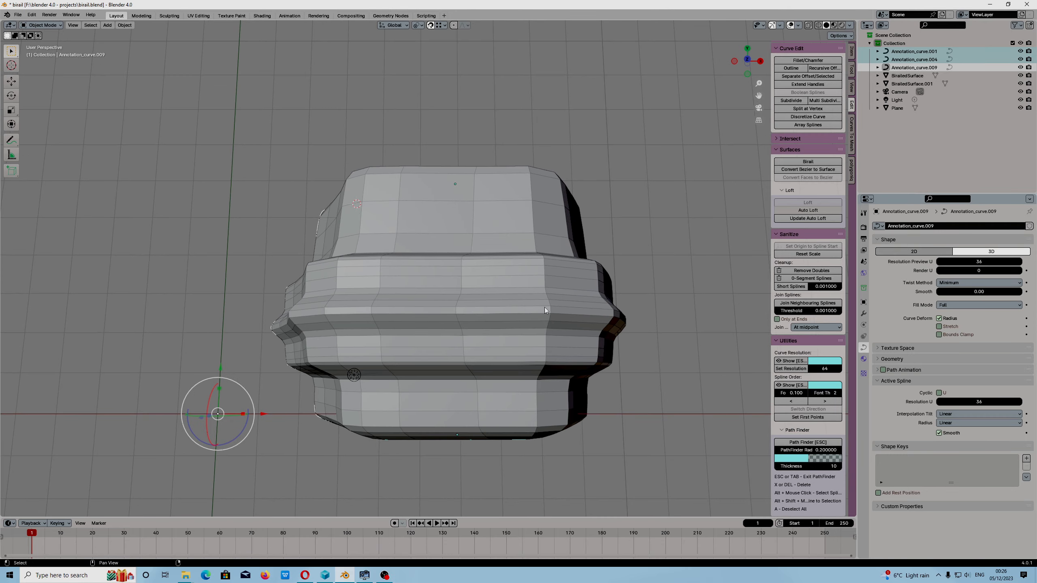
# Select the new birail surface in the viewport, inspect it and save the blend file
pyautogui.click(527, 303)
pyautogui.moveTo(505, 385); pyautogui.dragTo(528, 283, button='middle')
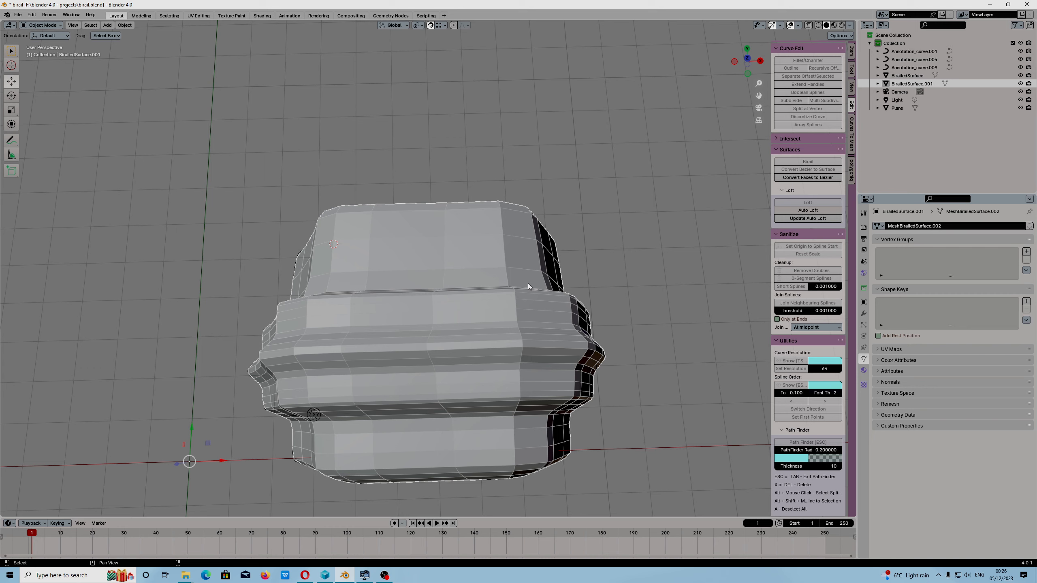
pyautogui.click(20, 17)
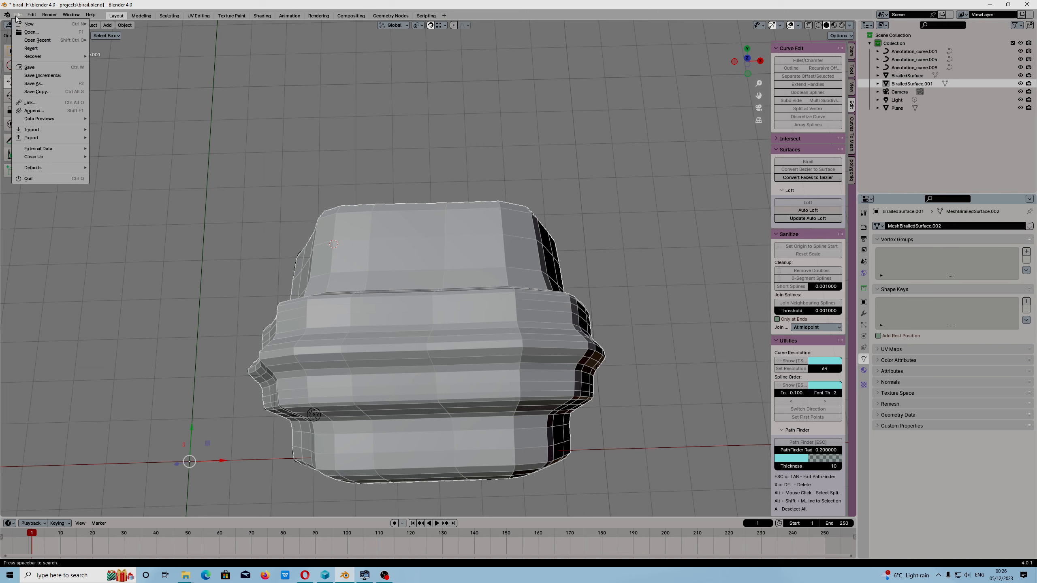
pyautogui.click(29, 68)
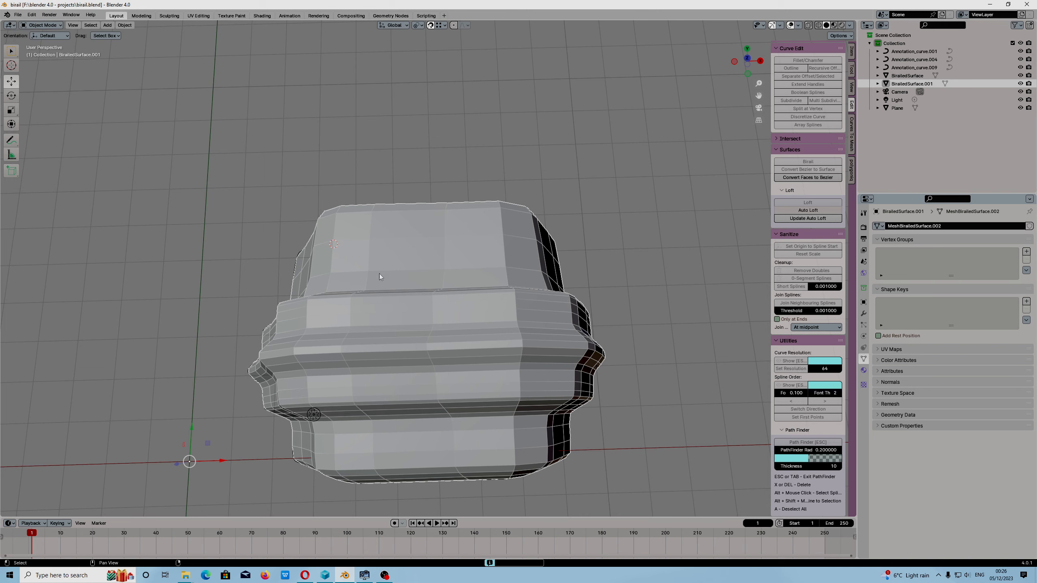
pyautogui.moveTo(411, 282); pyautogui.dragTo(466, 302, button='middle')
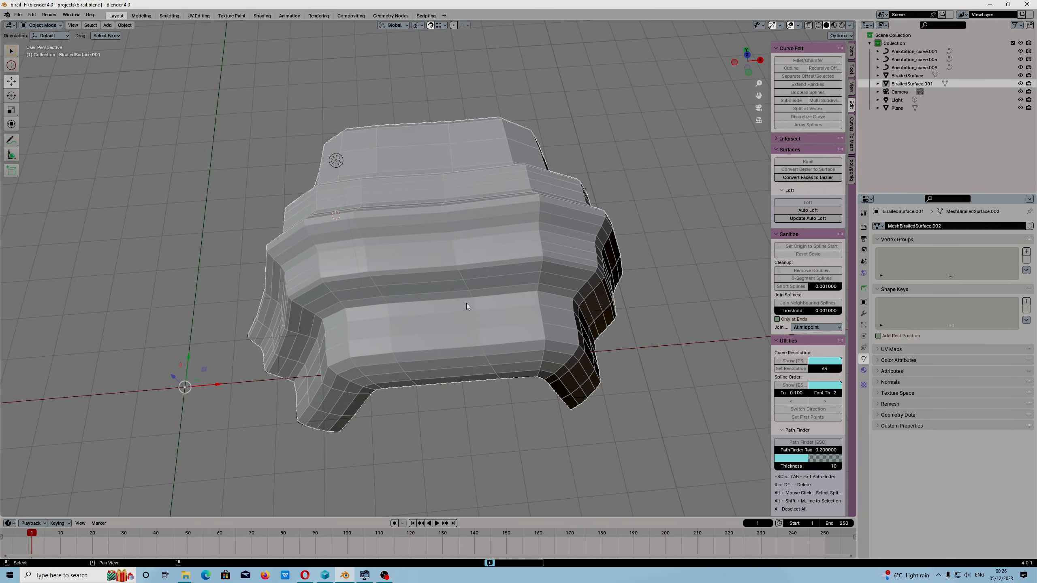
pyautogui.click(385, 575)
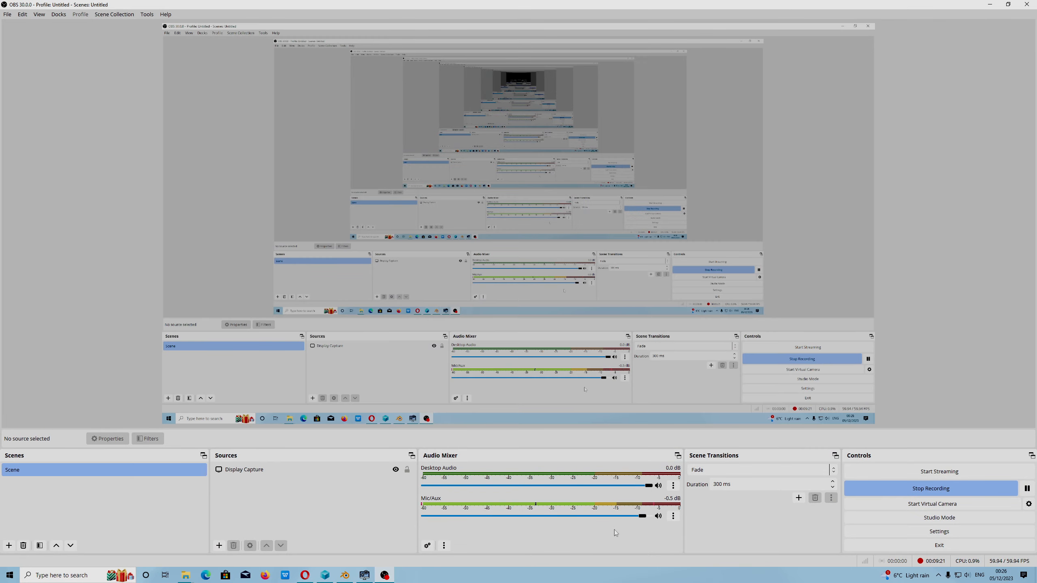
pyautogui.click(943, 489)
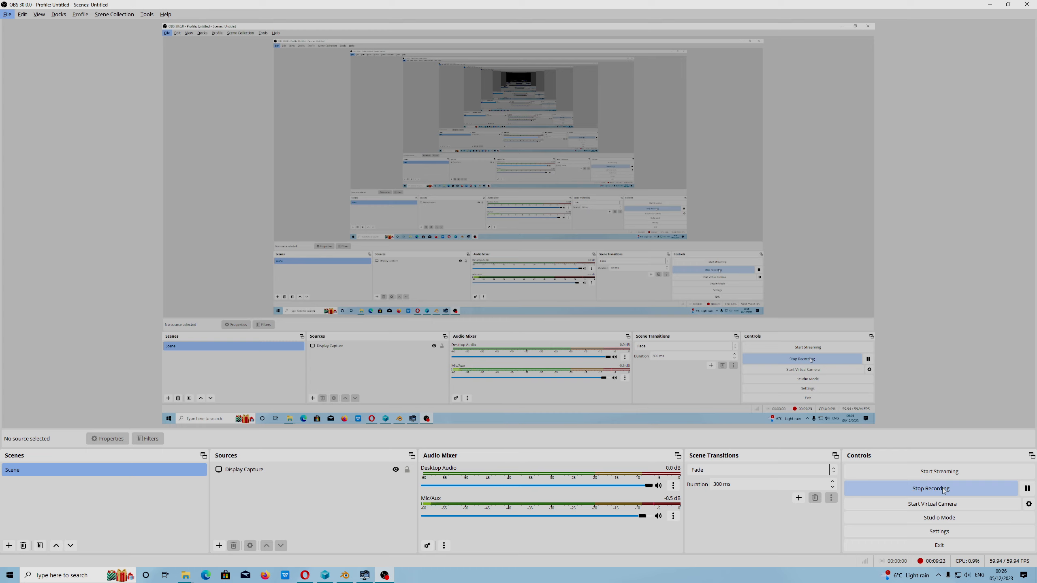